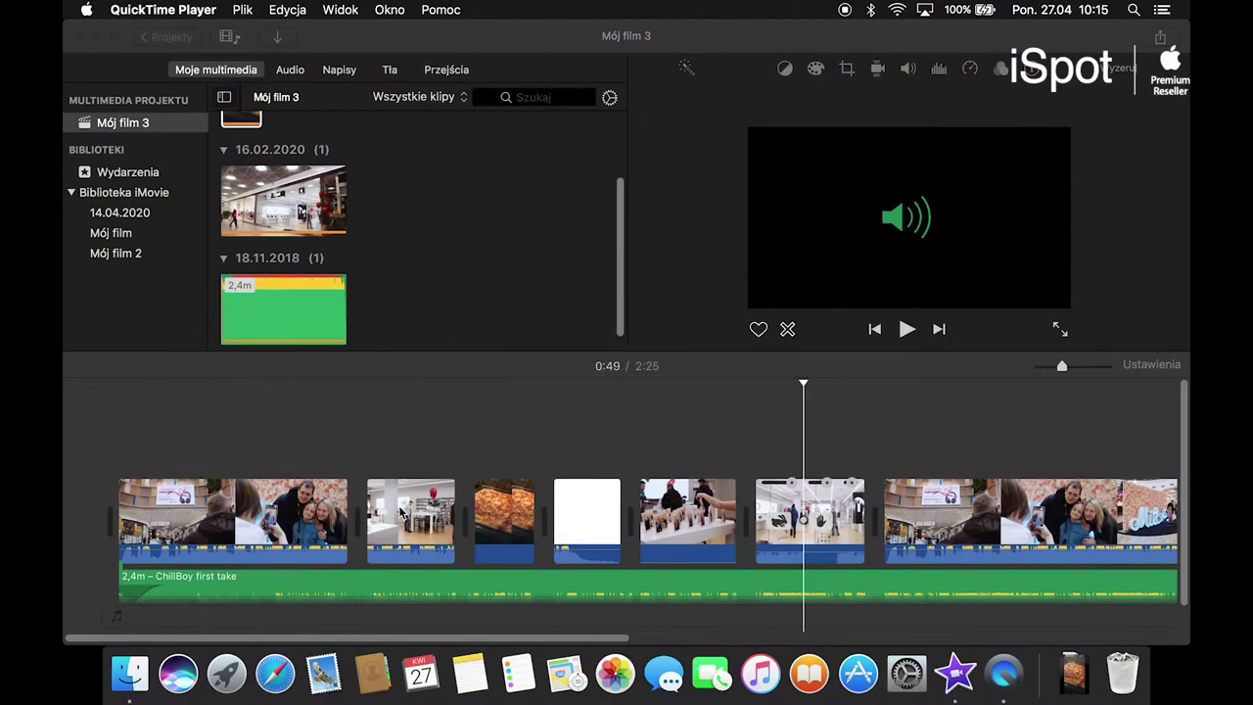
Step: Add a Wygaszanie do czerni transition between the first and second clips on the timeline
click(402, 511)
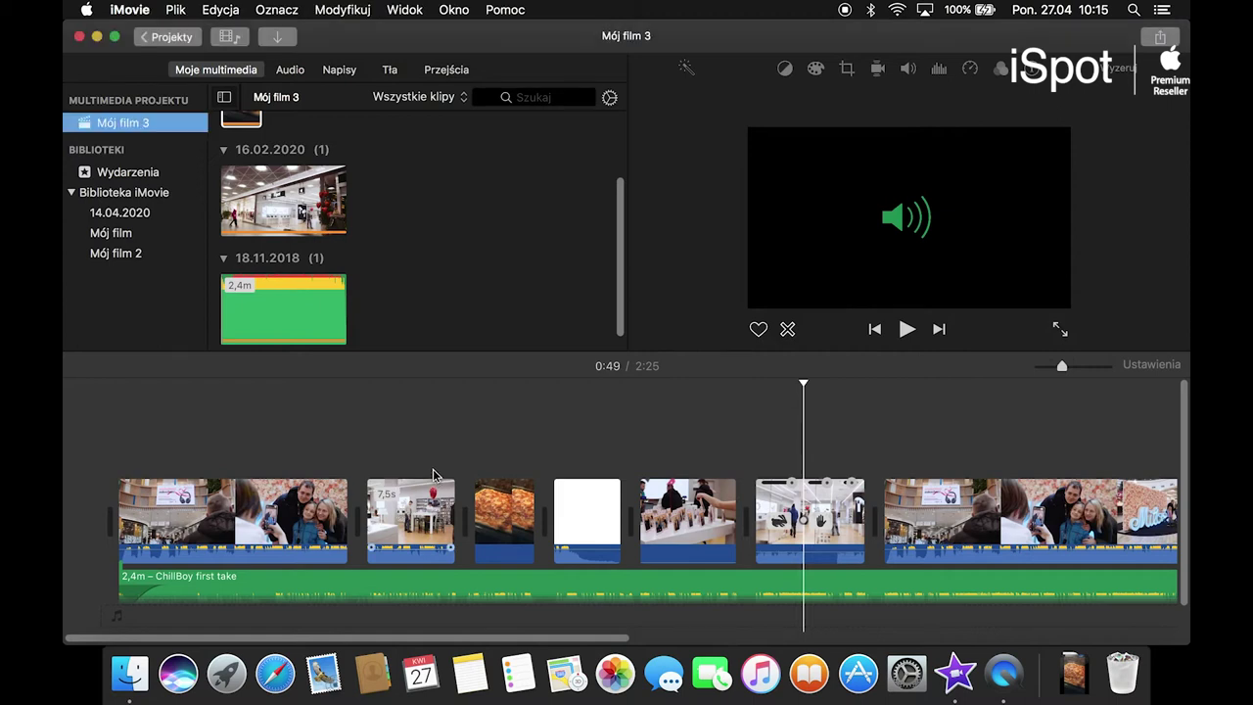
click(321, 490)
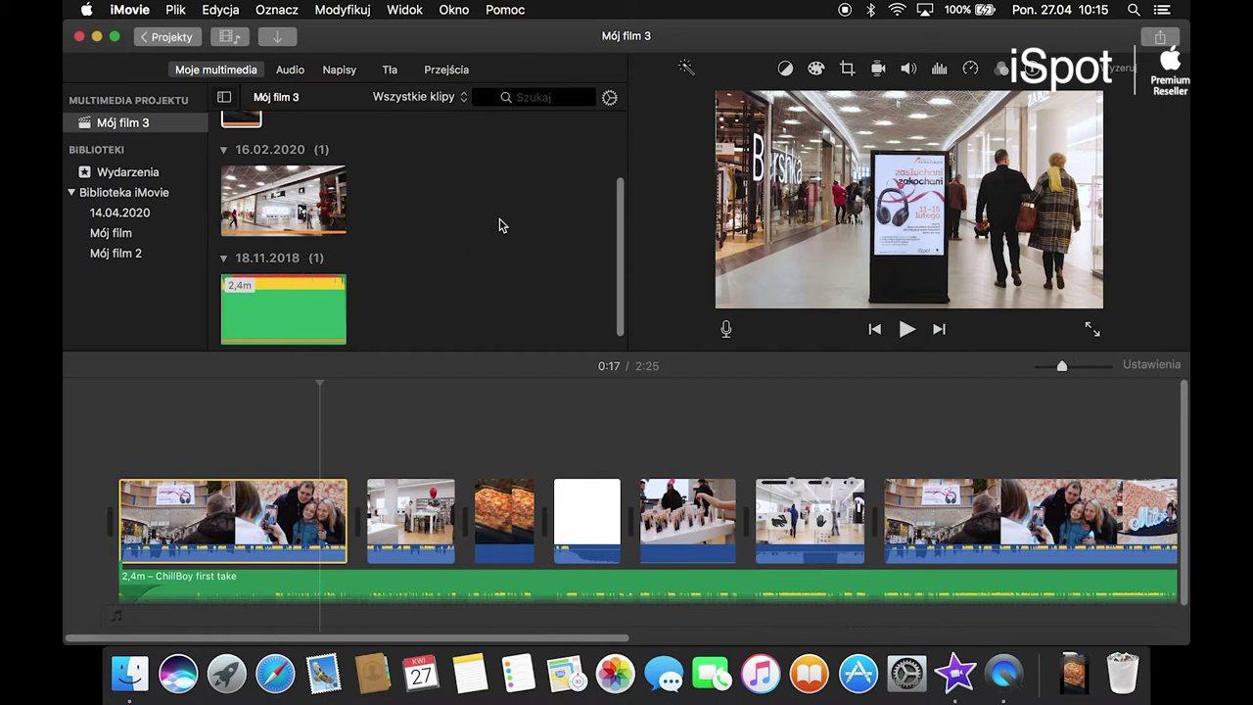
click(339, 75)
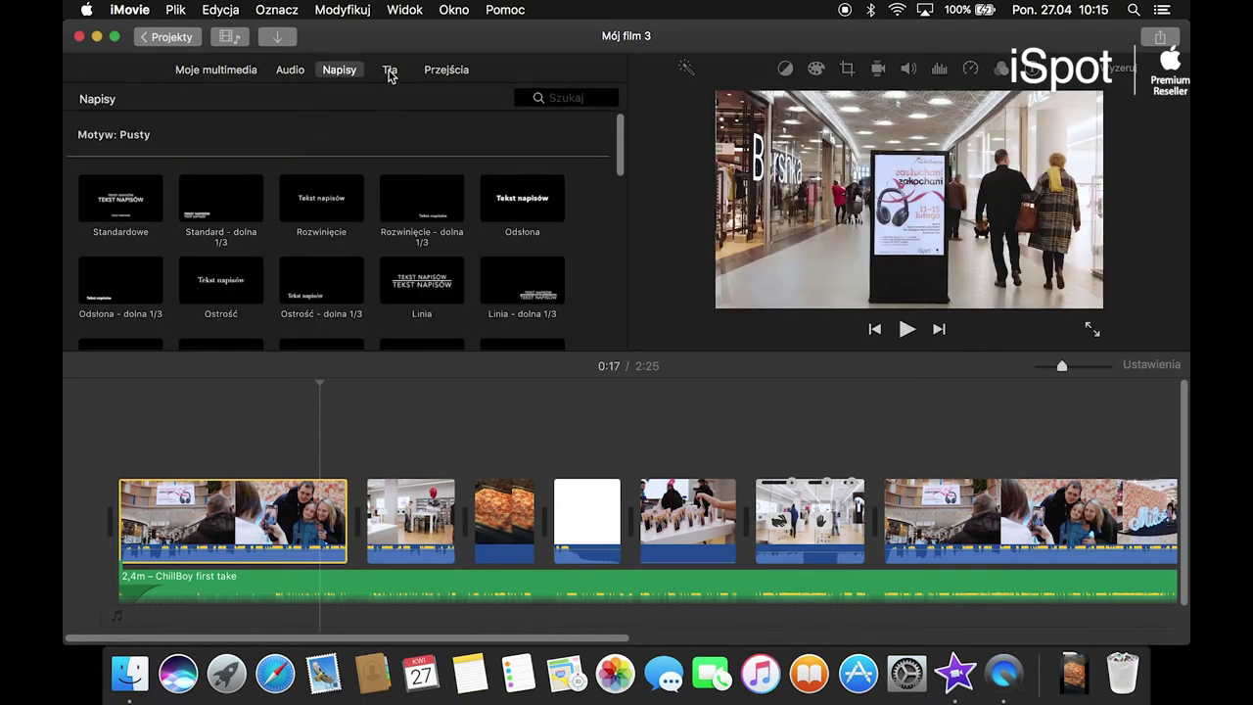
click(391, 73)
click(442, 74)
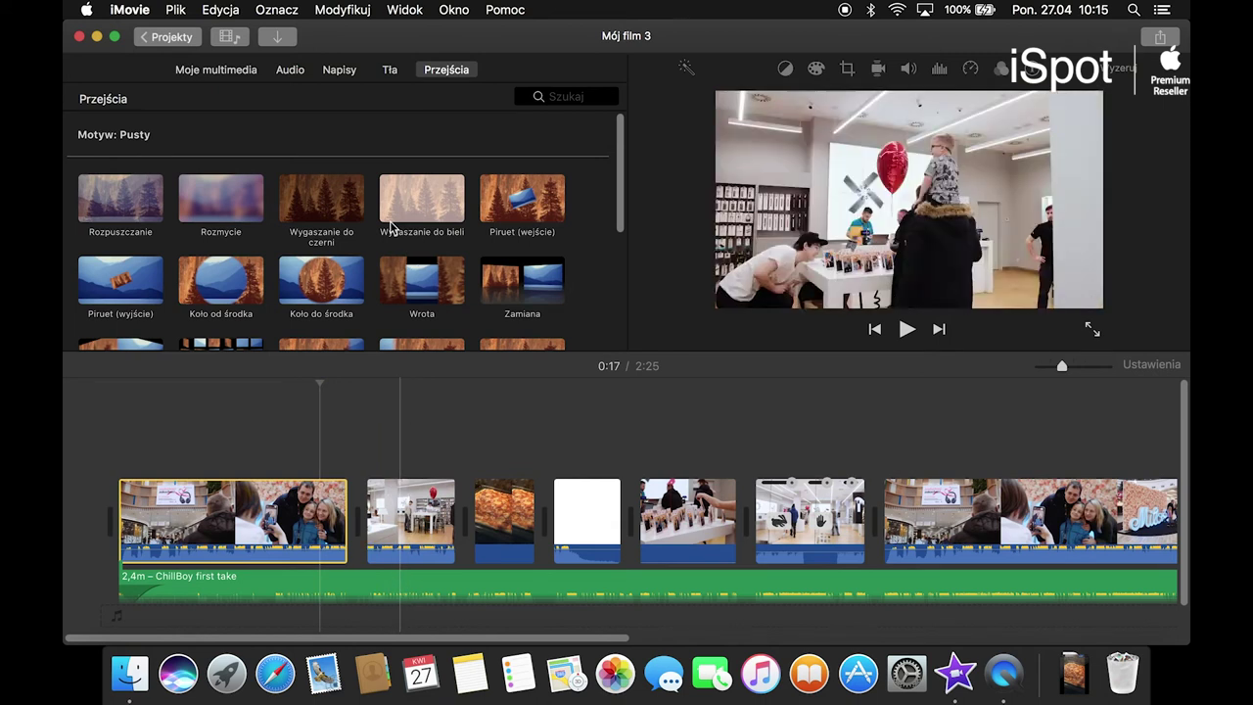
drag(320, 198, 360, 530)
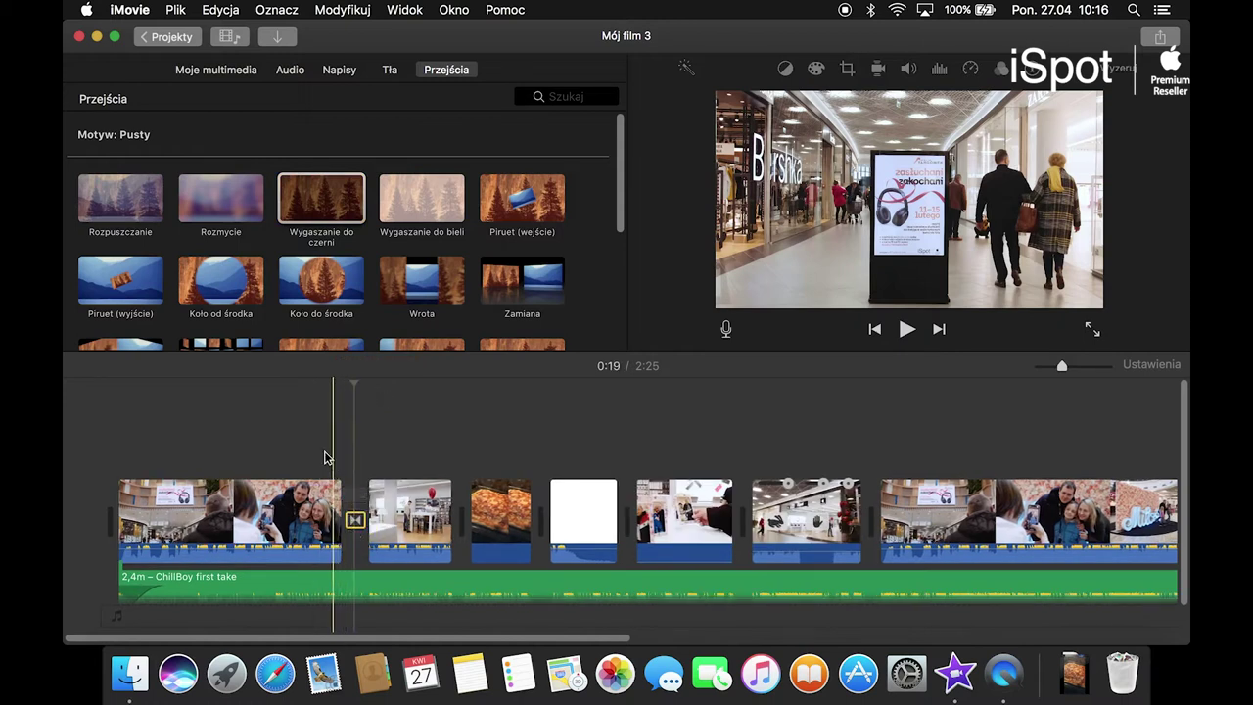
Step: Mute the system sound and play the movie across the transition between the first two clips
key(XF86AudioMute)
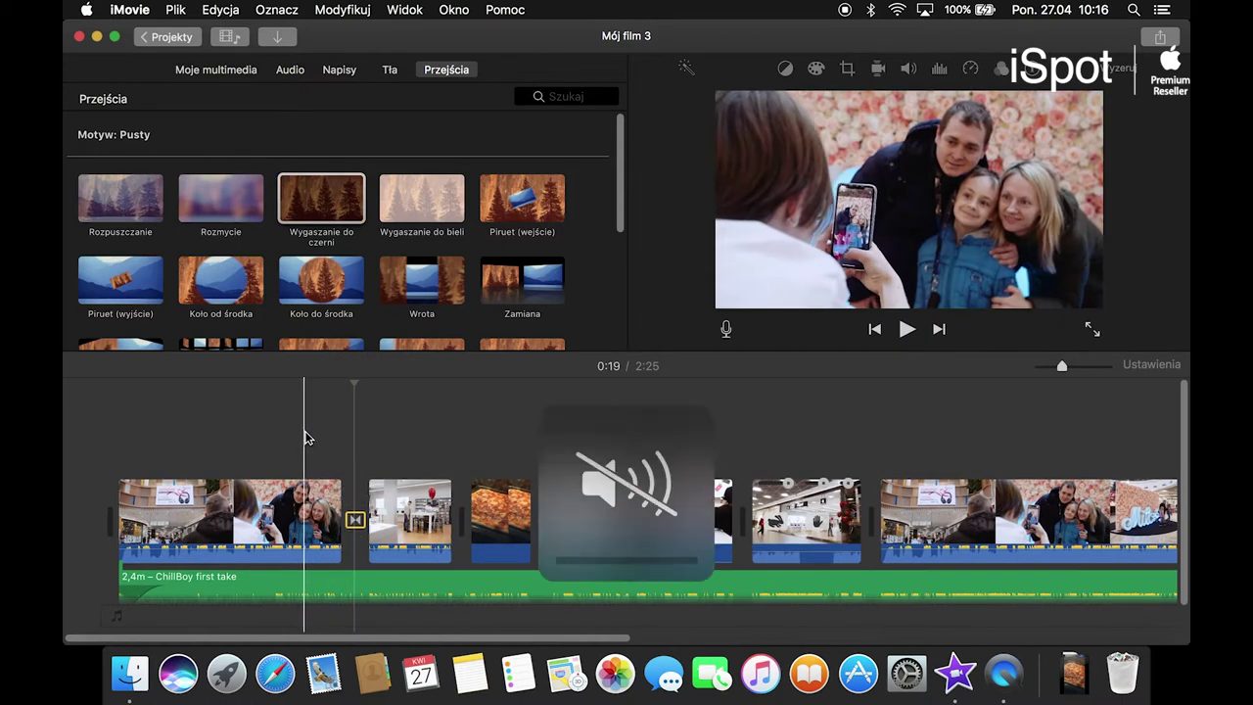
click(305, 438)
key(space)
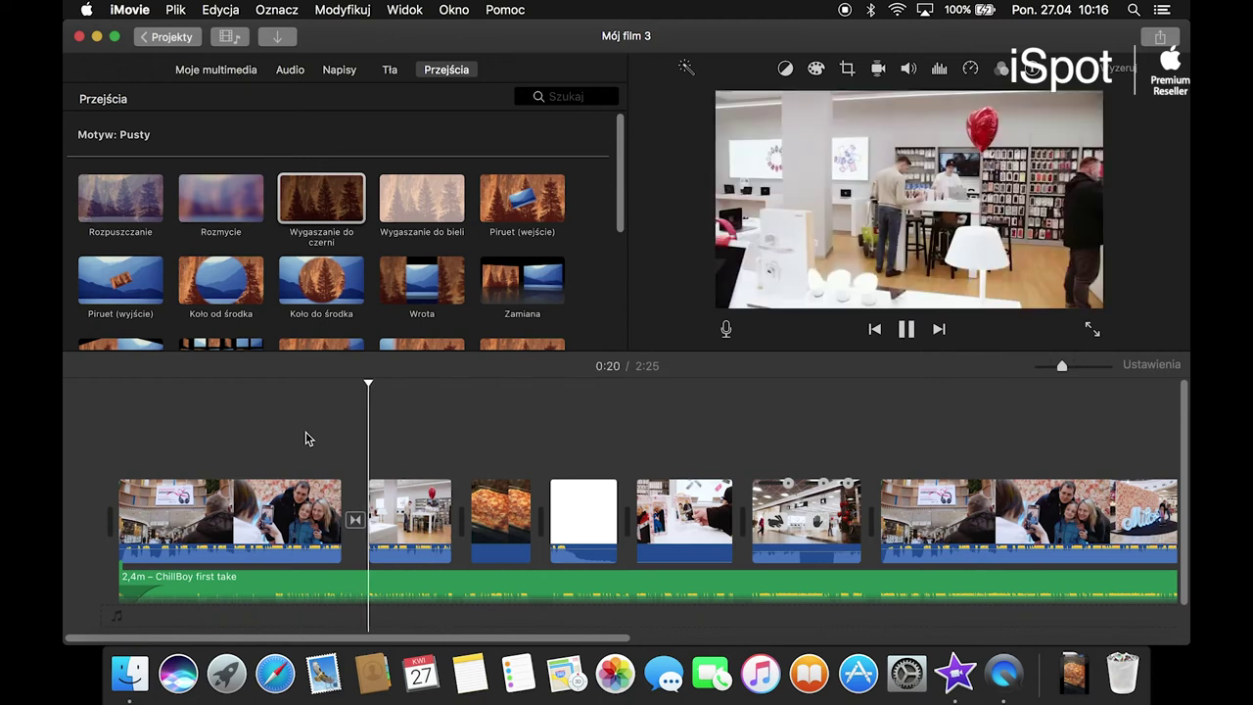
key(space)
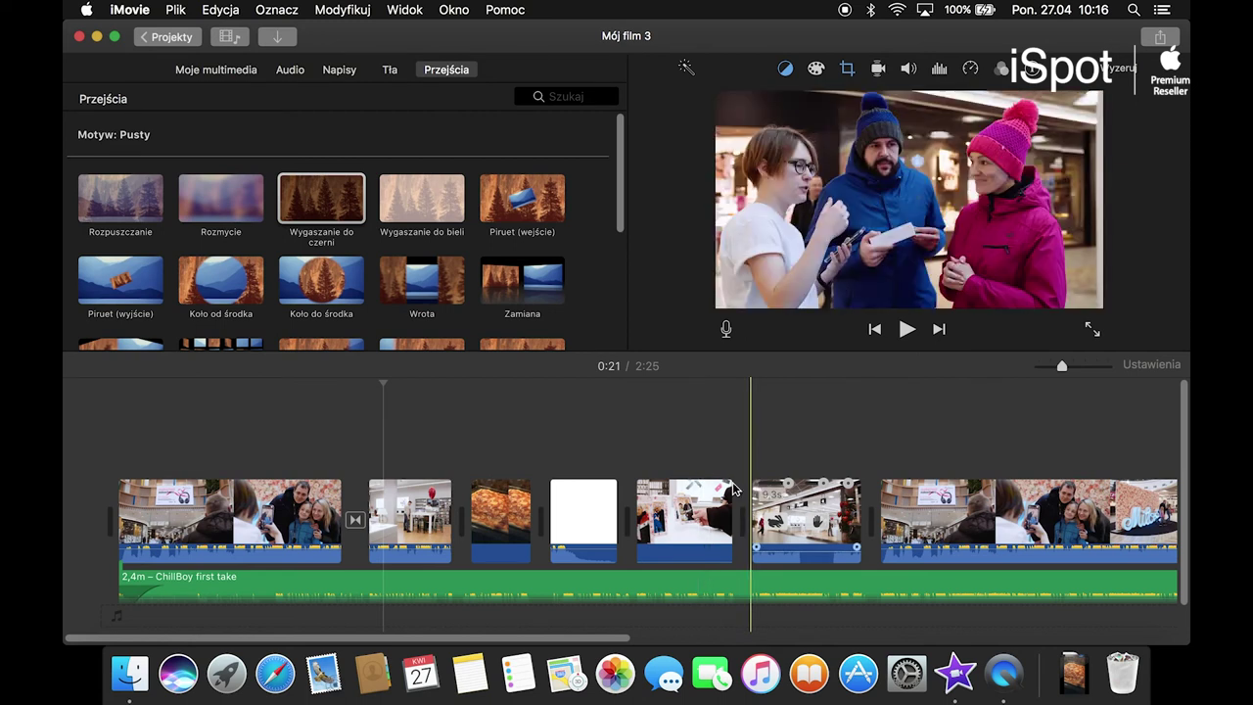
Step: Play the movie across the cut between the clip after the white one and the following storefront clip
click(697, 464)
key(space)
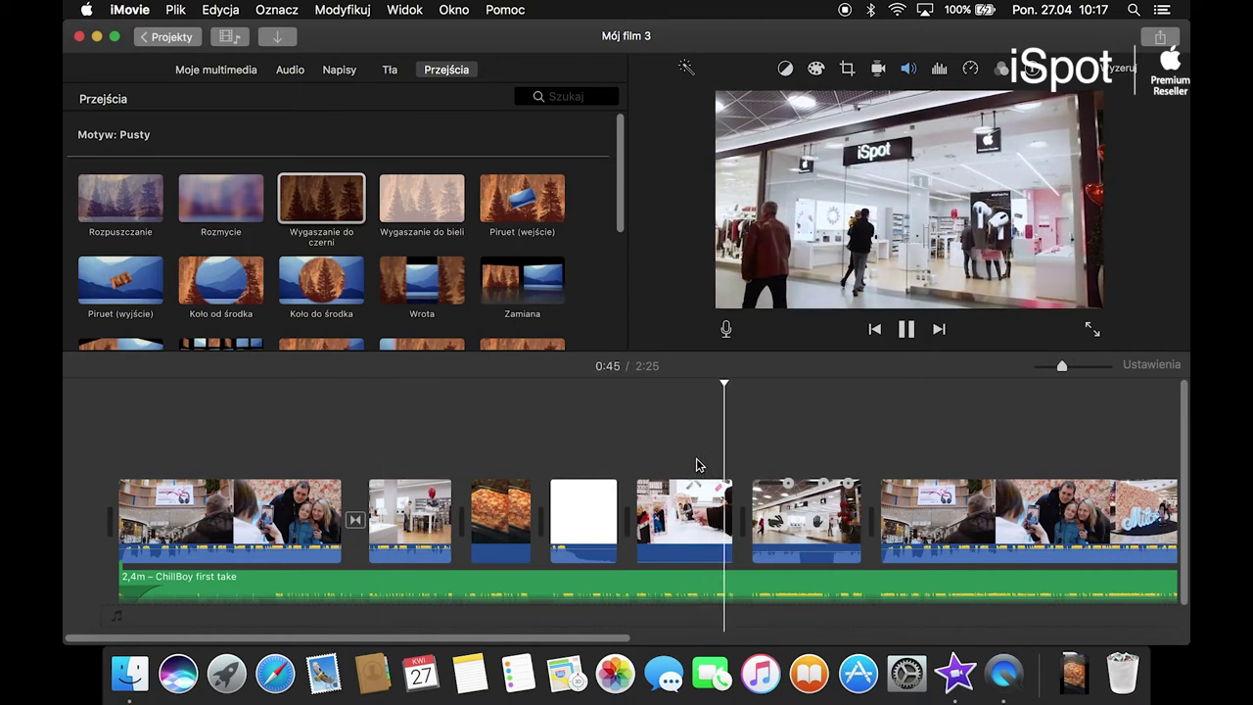
key(space)
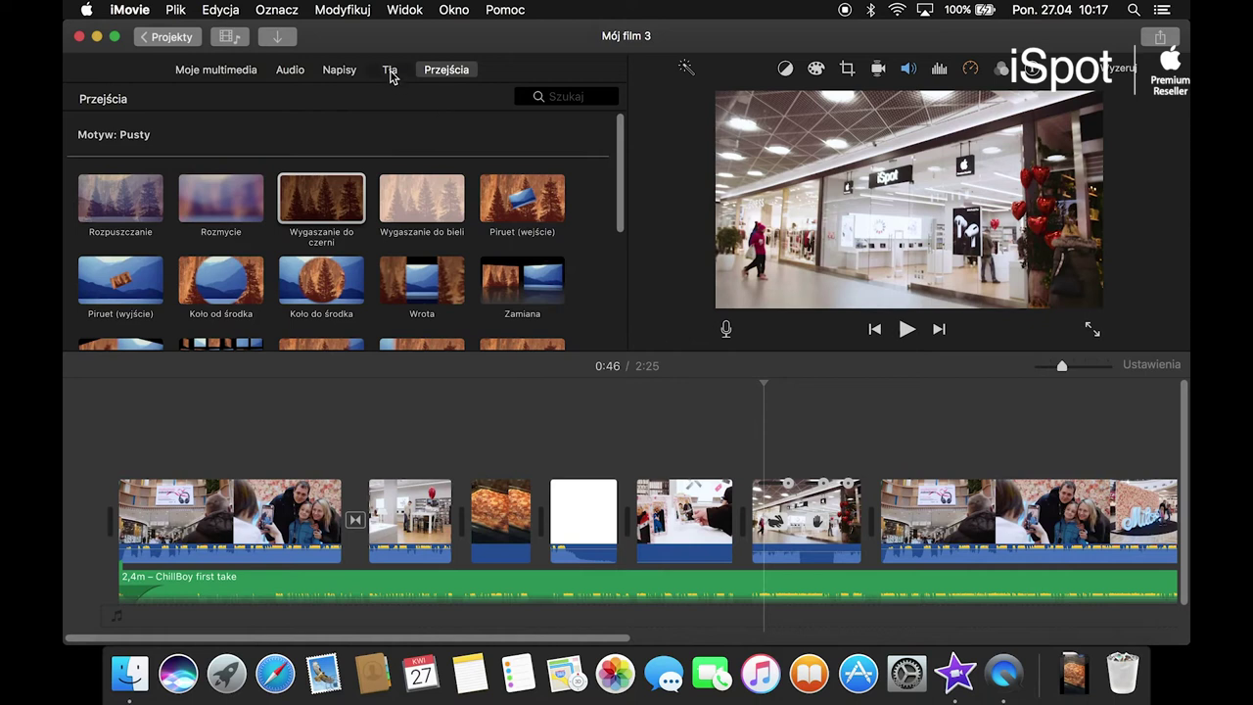
Step: Insert a Rozwinięcie title between the second clip and the pizza clip, with the text "test"
click(390, 72)
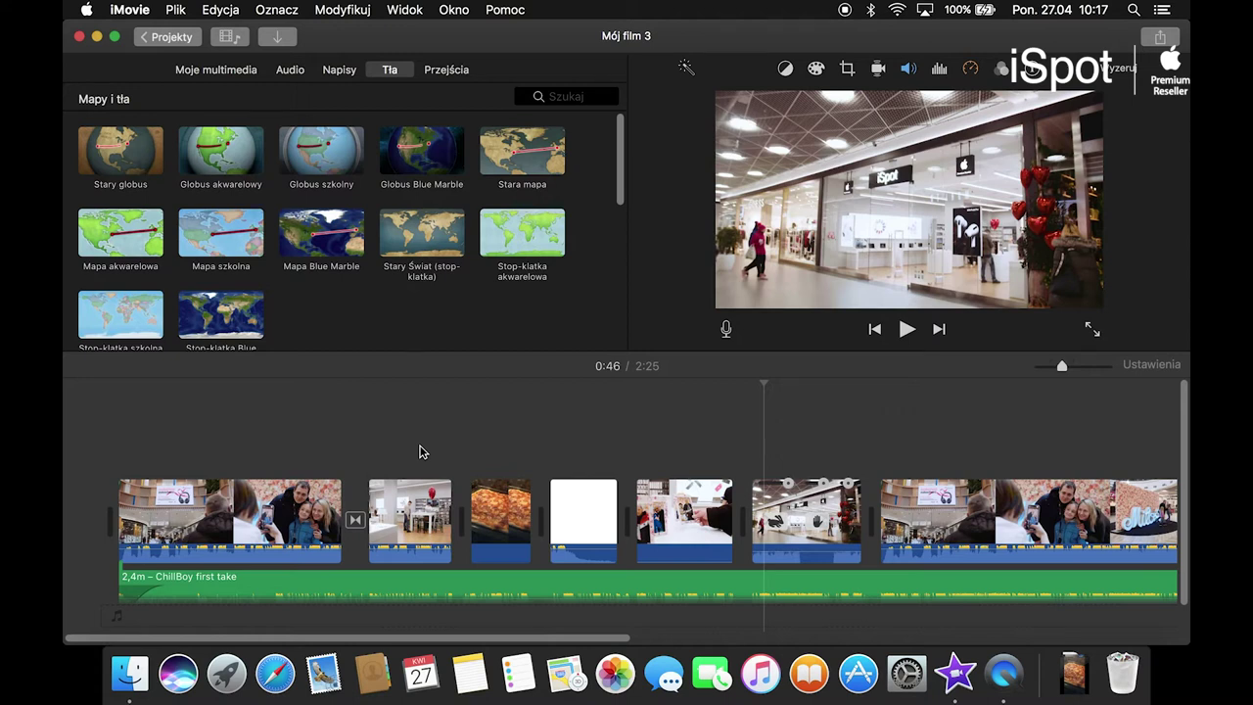
click(345, 70)
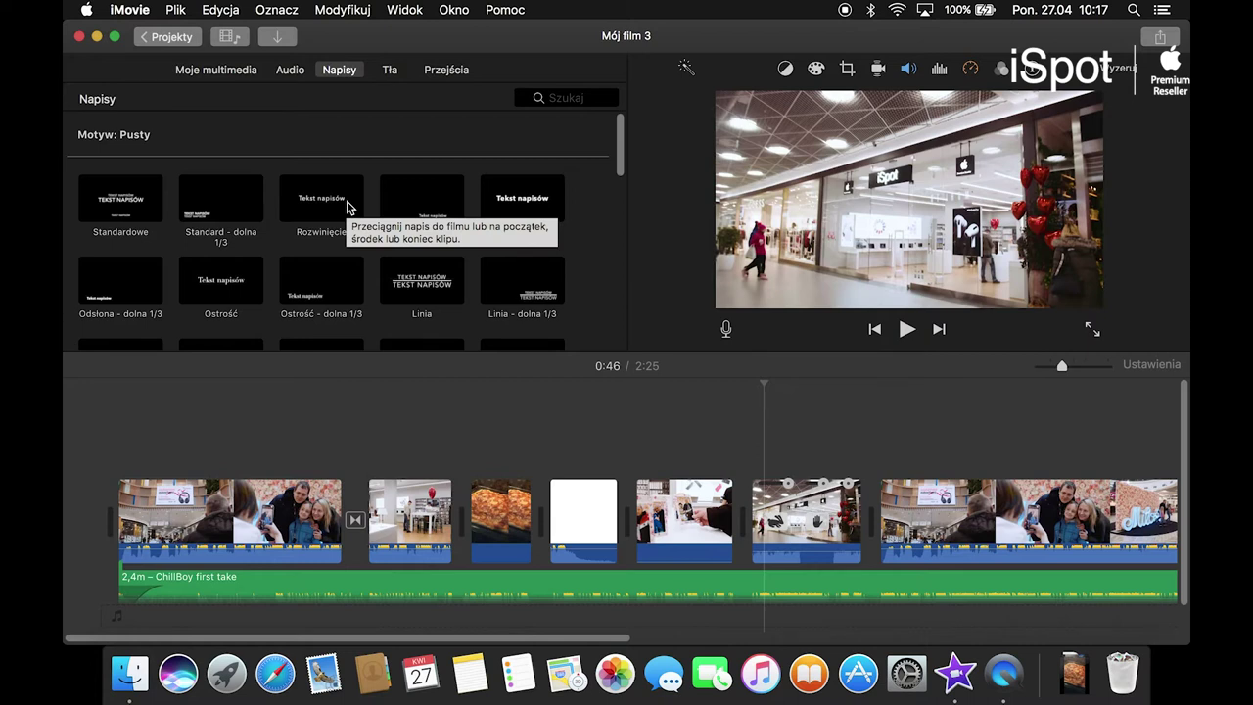
drag(323, 206, 490, 531)
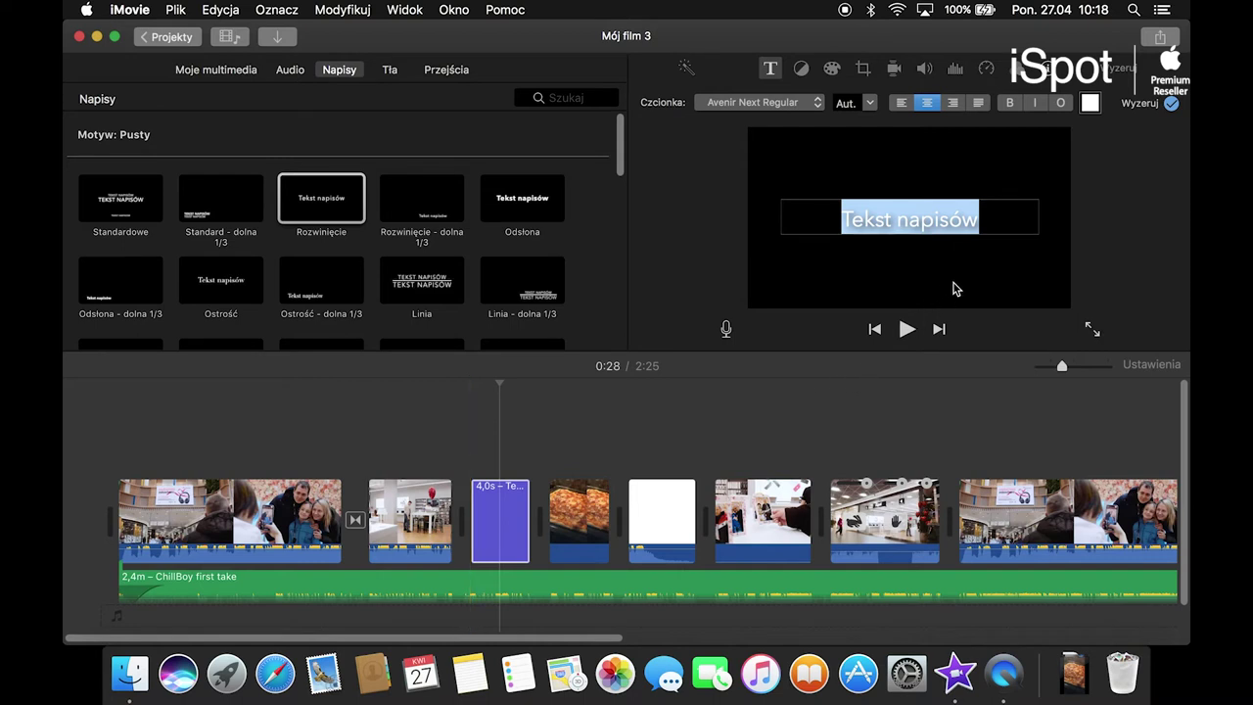
text(j)
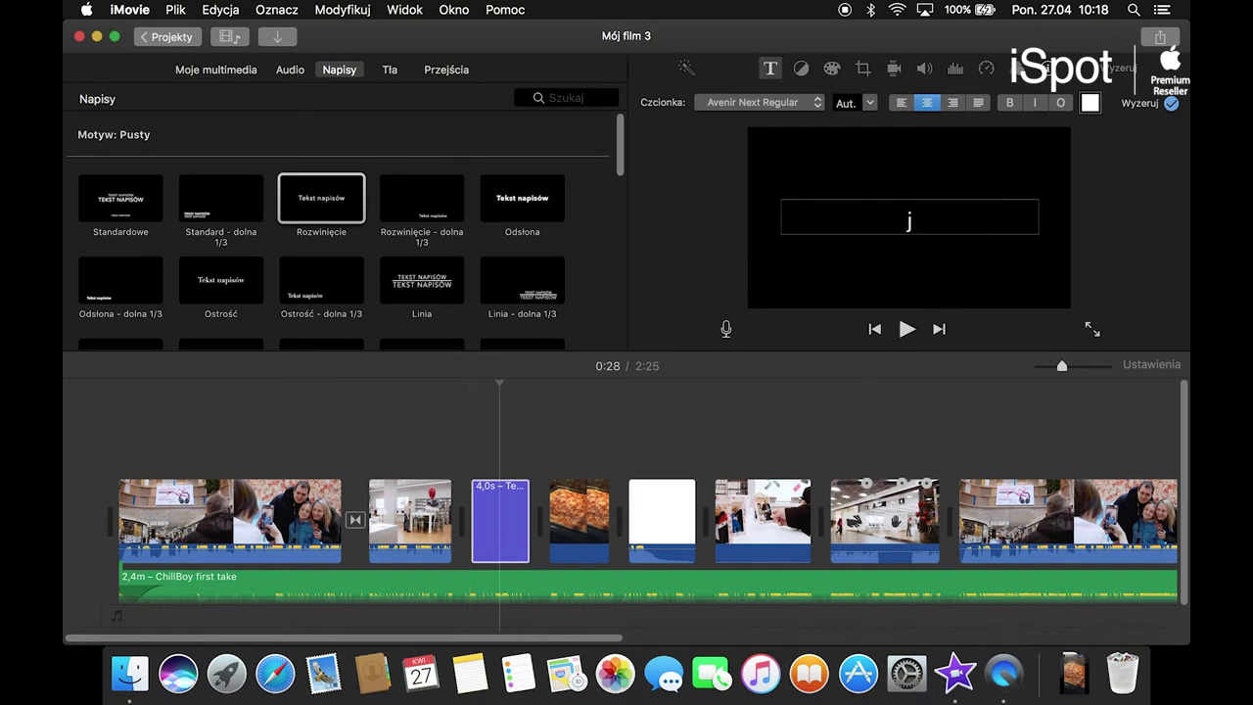
key(BackSpace)
text(test)
Step: Align the title text to the right and make it bold and italic
click(953, 105)
click(1011, 104)
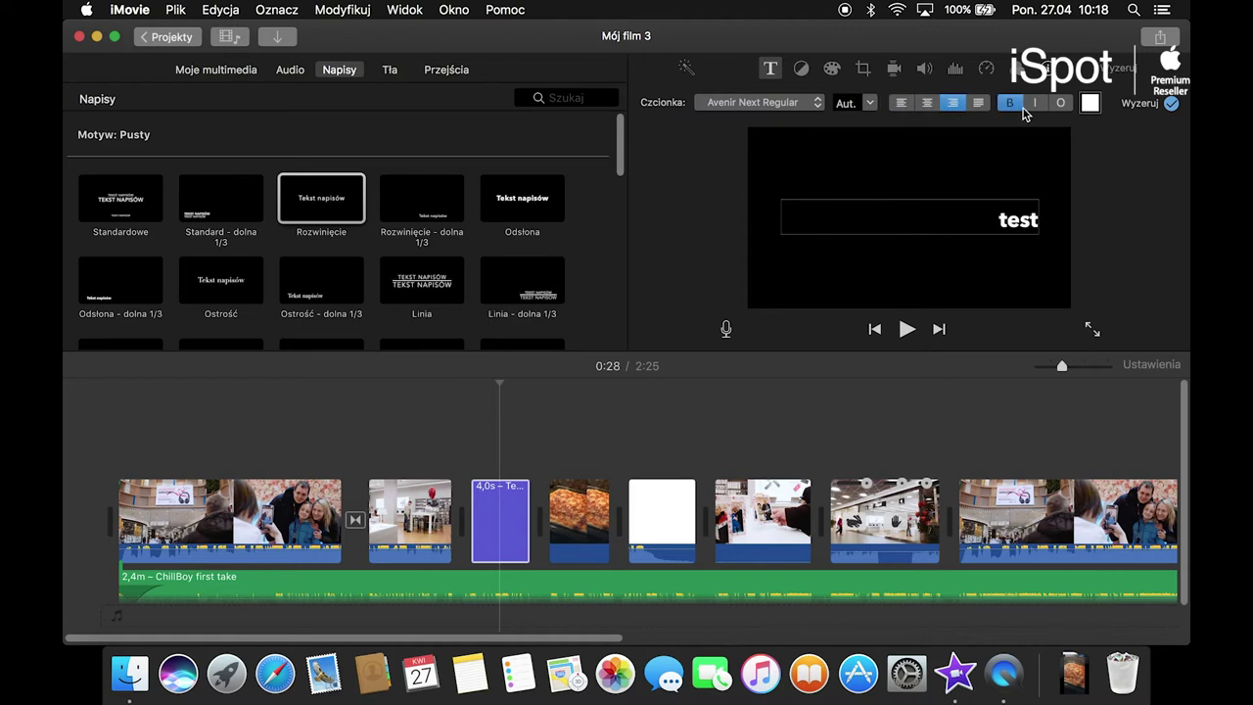
click(1034, 105)
key(super+a)
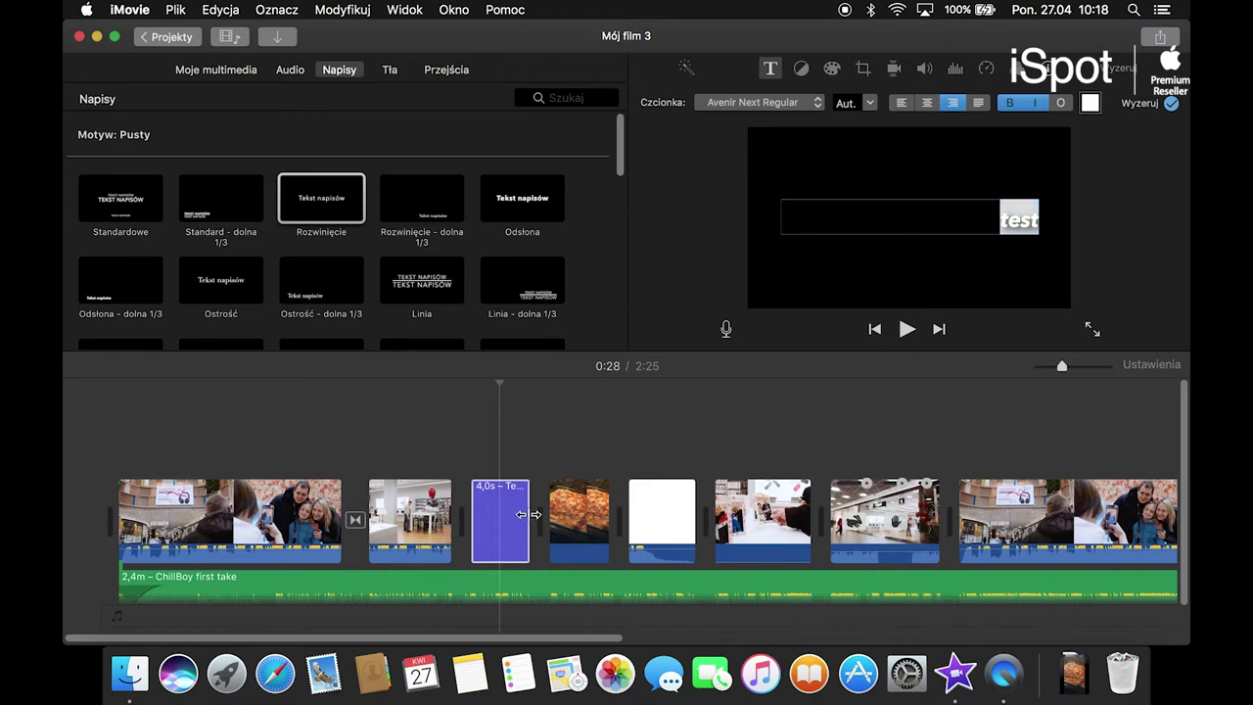
Step: Shorten the title clip to 3.3 s and play the movie from the end of the preceding clip through the title
drag(526, 514, 483, 510)
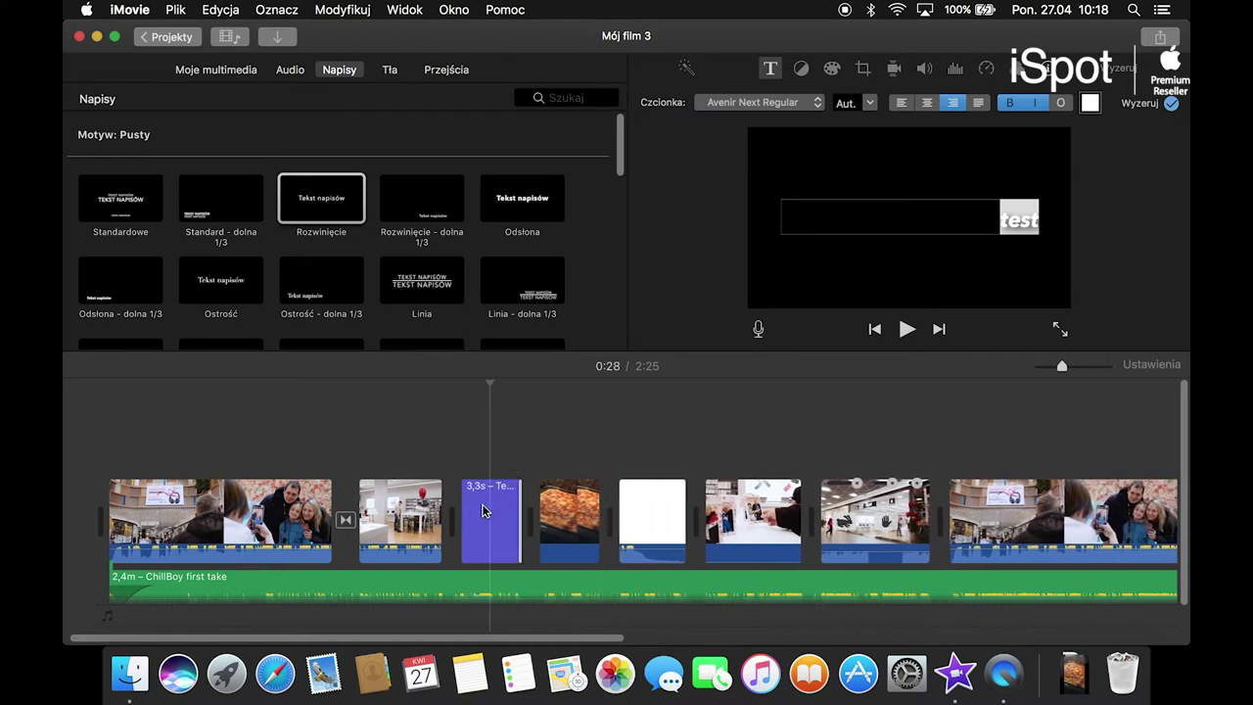
click(434, 440)
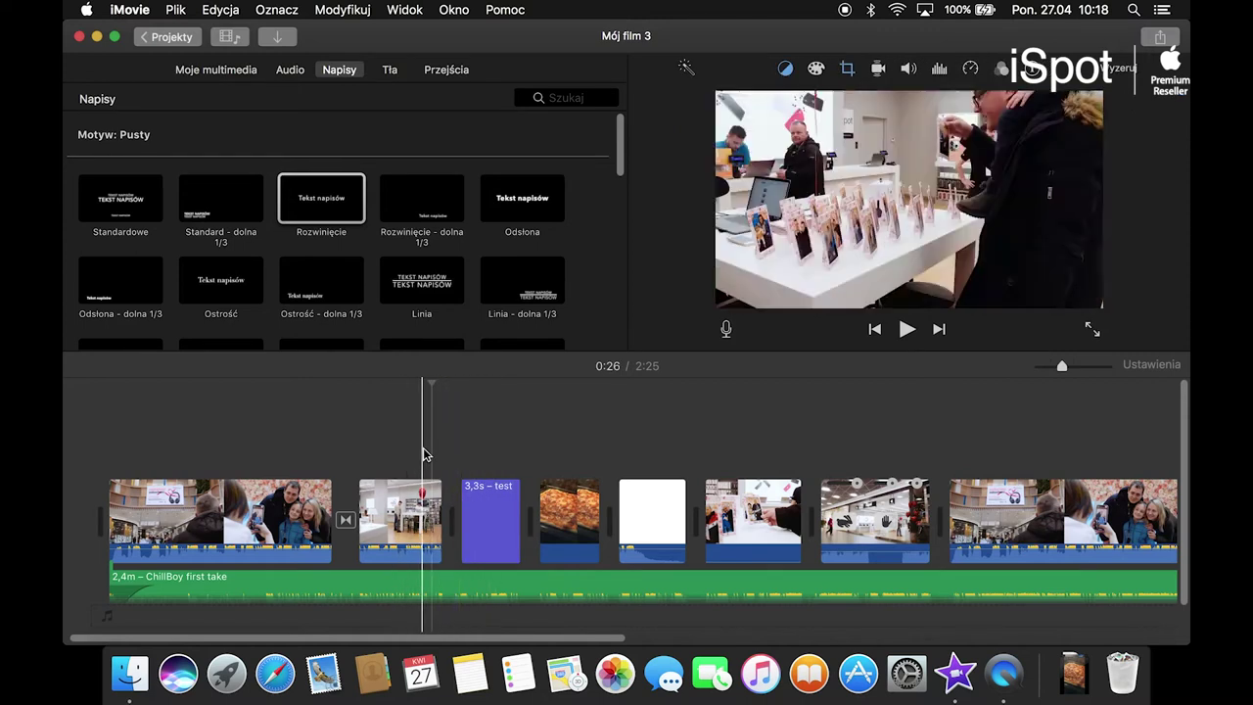
click(425, 449)
key(space)
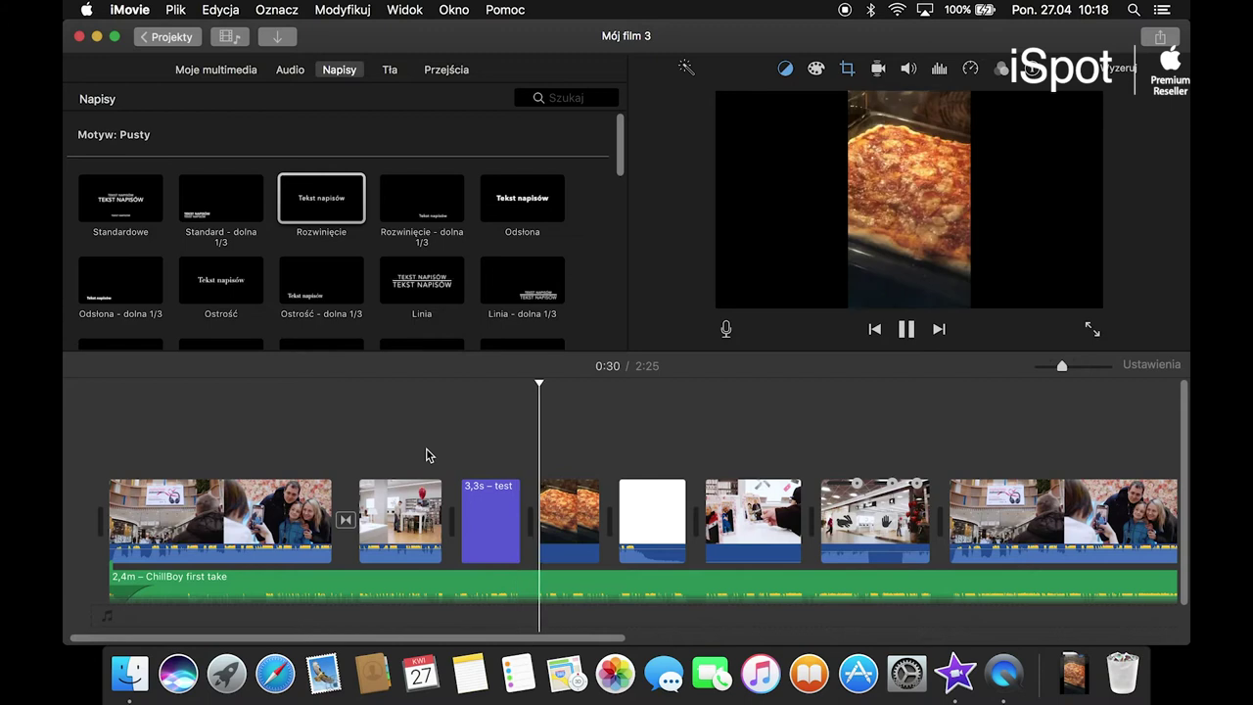
key(space)
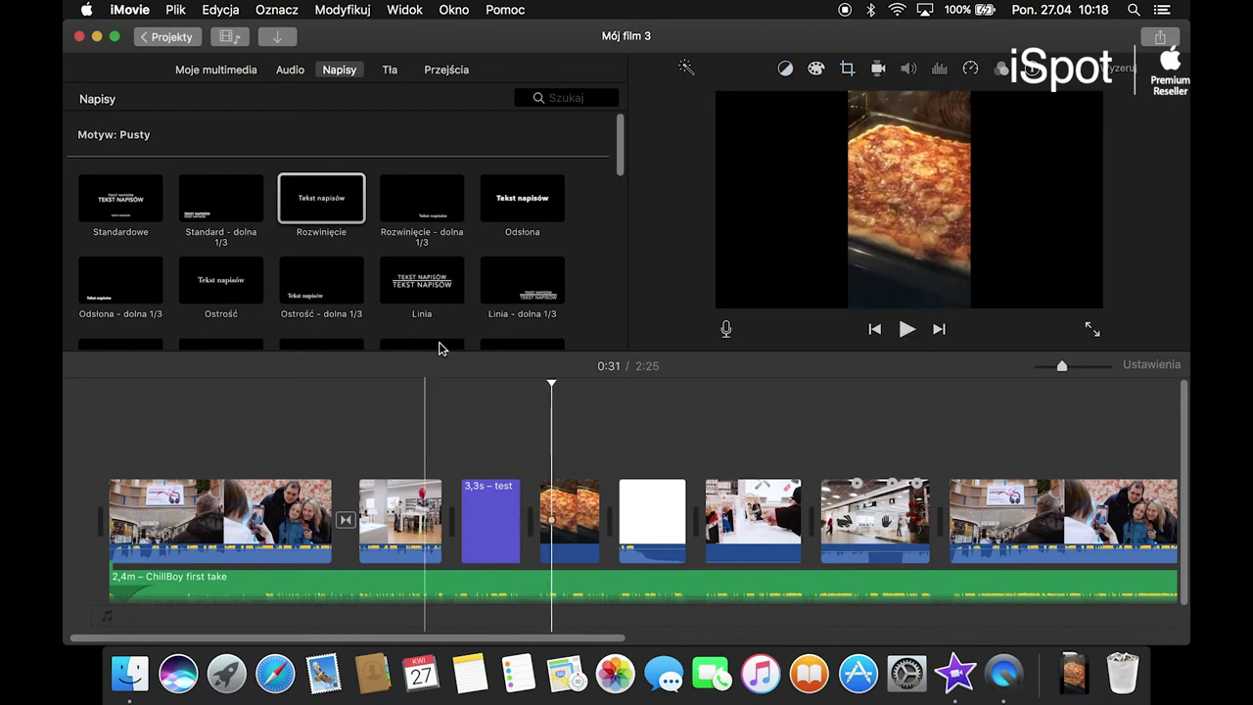
Step: Look through more title styles and preview the Obniż title at the second clip
scroll(453, 257, down, 5)
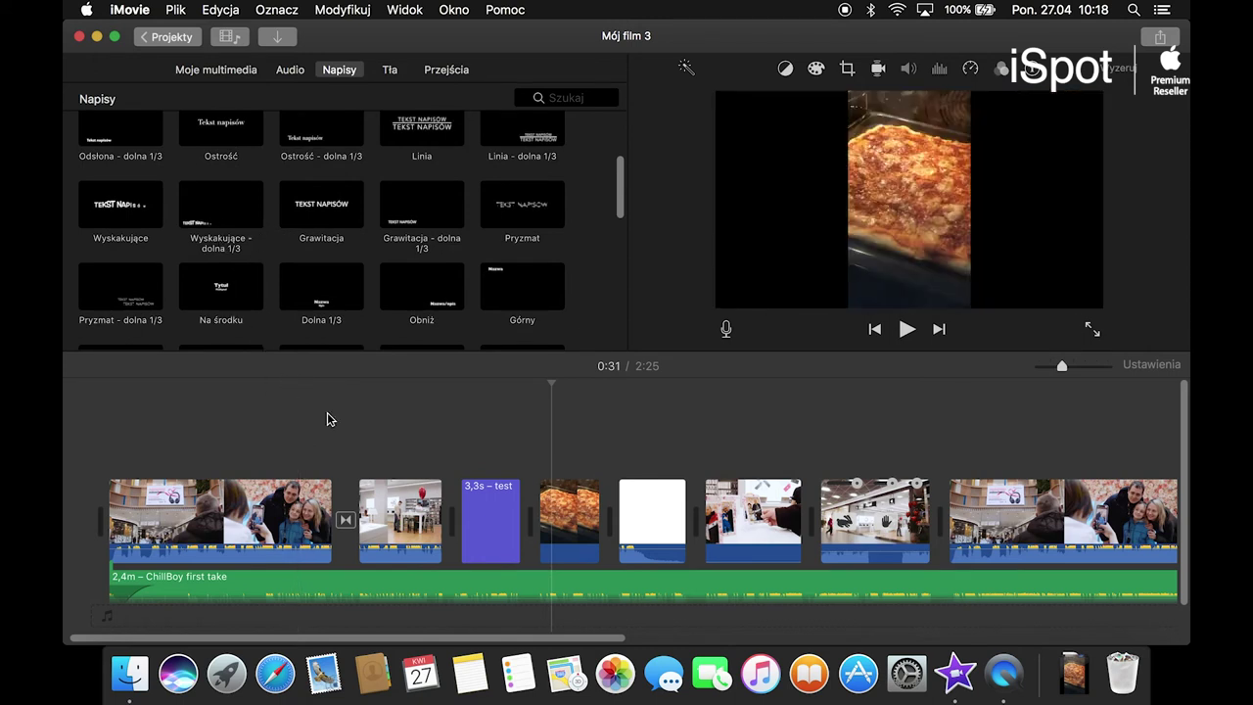
click(386, 452)
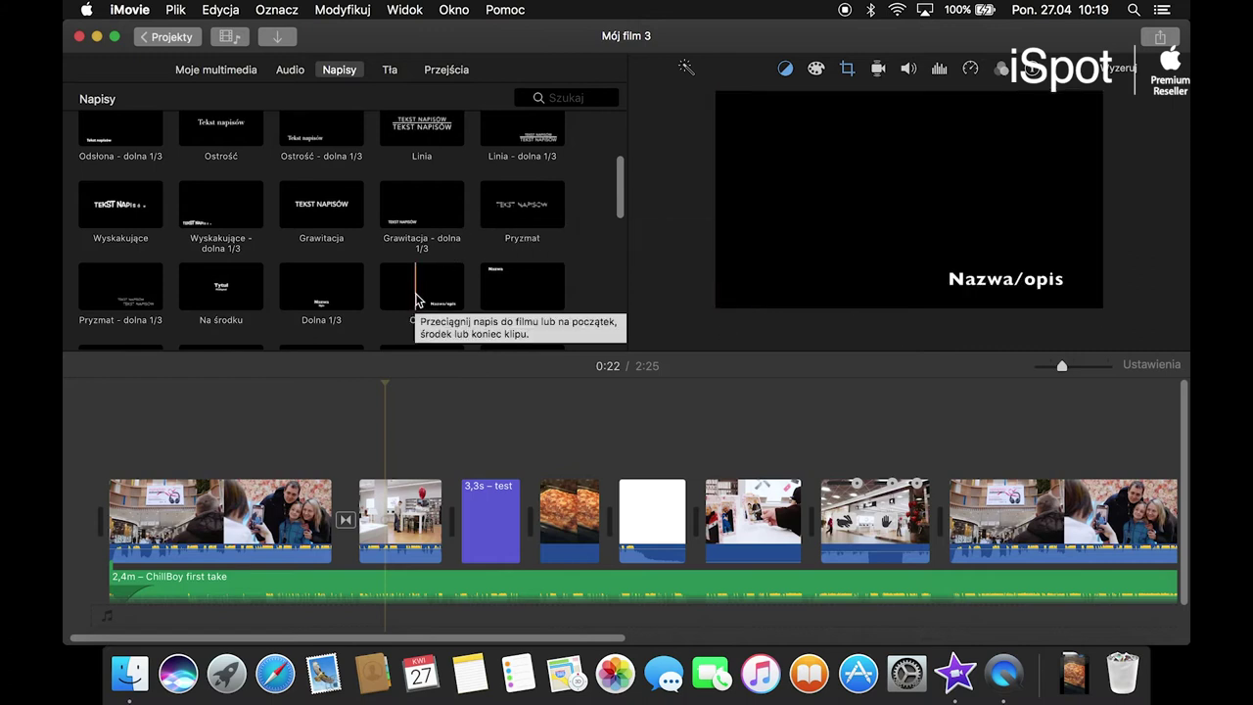
drag(417, 298, 446, 179)
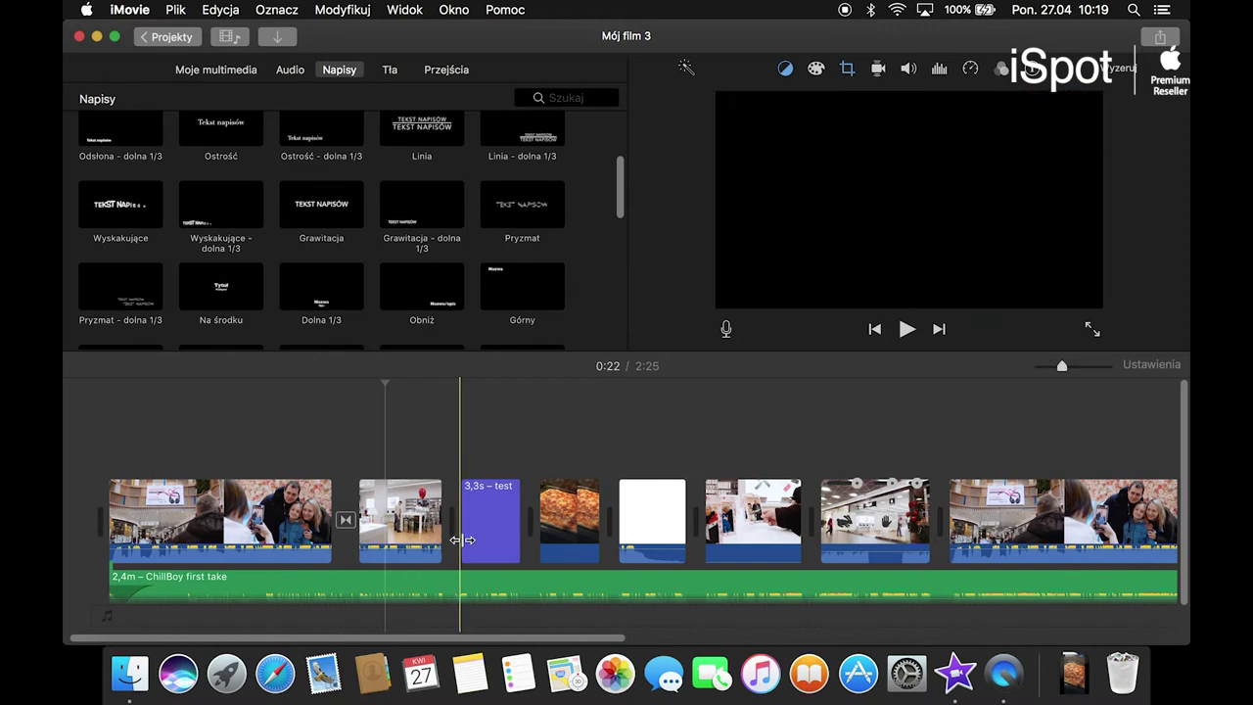
Step: Remove the fade-in at the start of the ChillBoy first take music, and apply a new, longer fade-in
scroll(465, 545, down, 1)
scroll(464, 544, down, 1)
scroll(464, 544, right, 1)
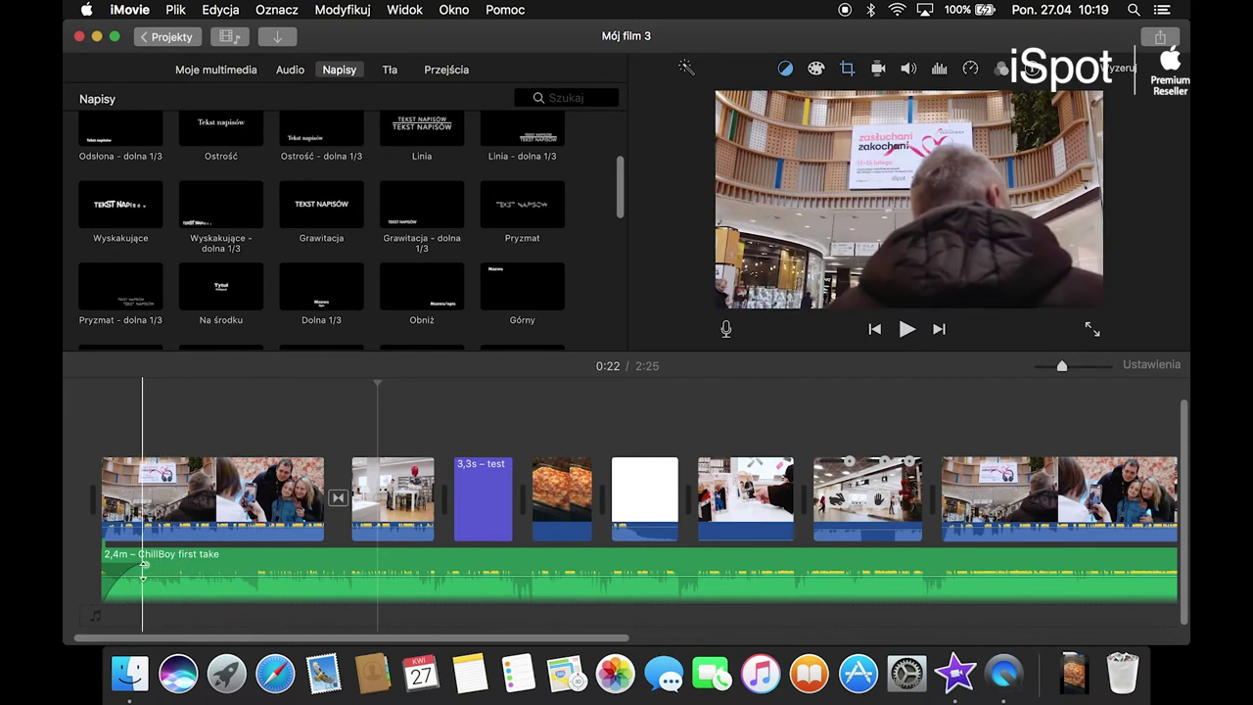
drag(144, 568, 106, 570)
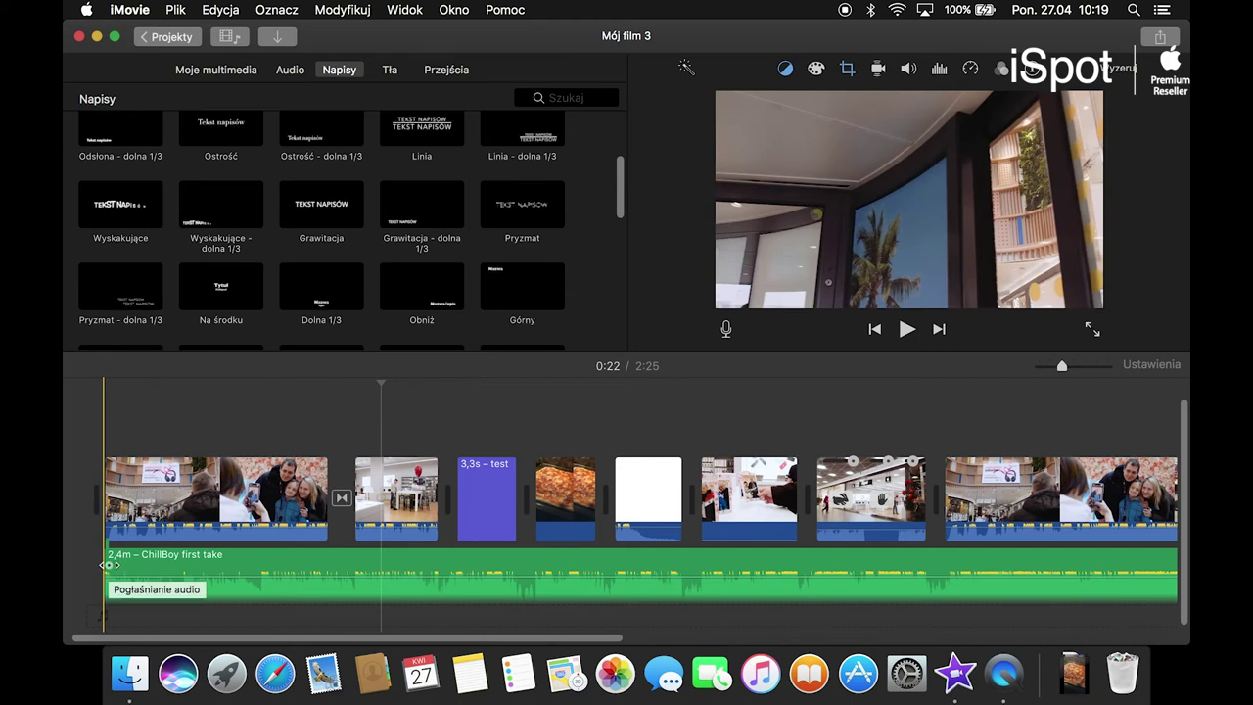
drag(110, 565, 193, 560)
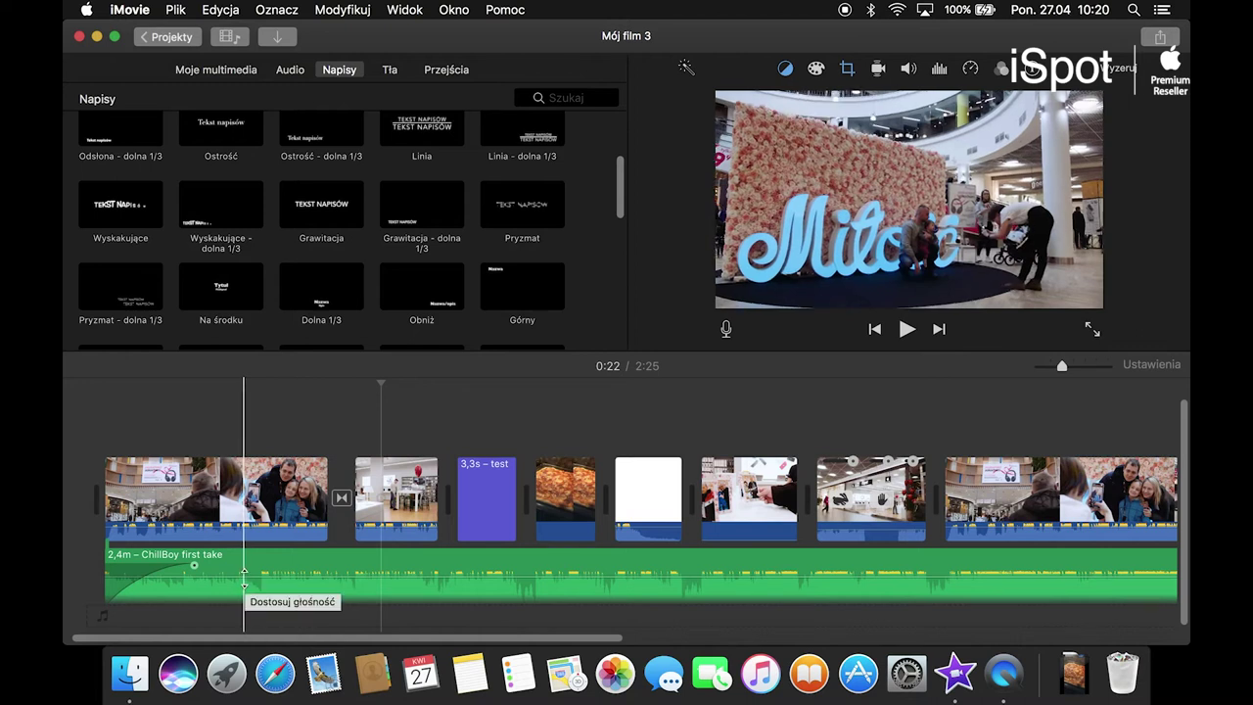
mouse_move(243, 578)
mouse_down()
mouse_move(248, 558)
mouse_move(241, 578)
mouse_up()
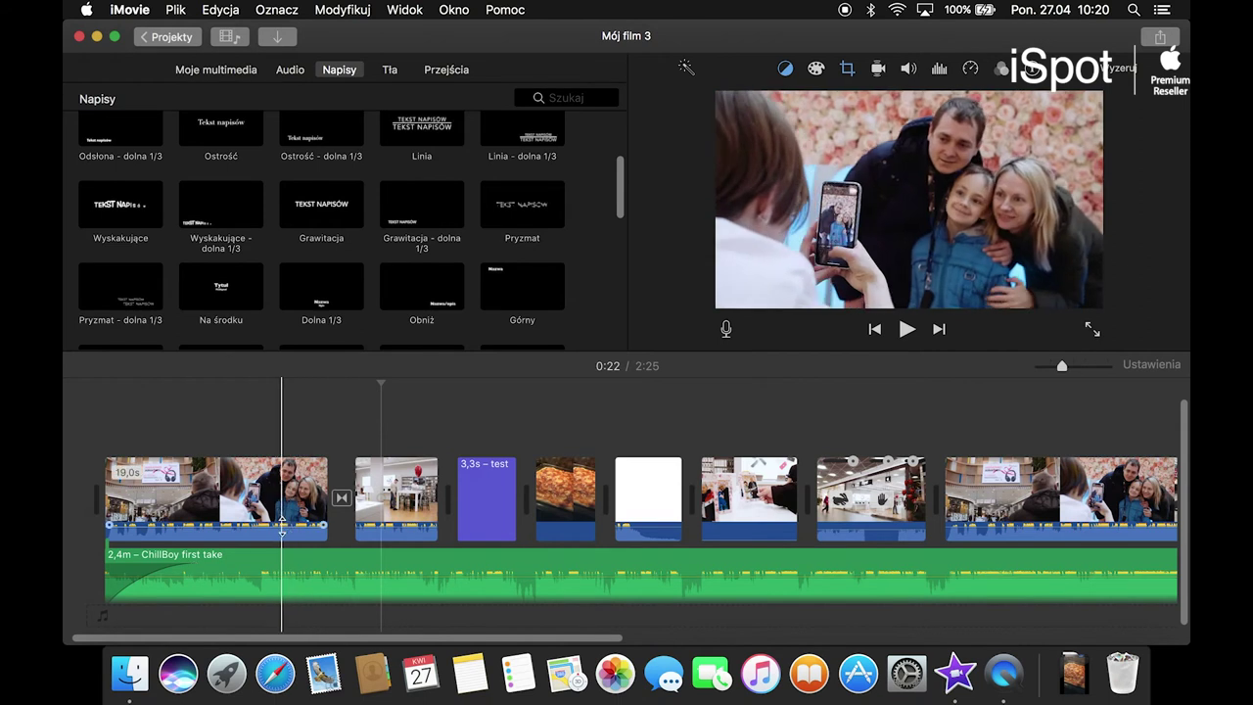
Step: Lower the audio volume of the first video clip and add a short fade-in and fade-out to its sound
drag(282, 525, 281, 527)
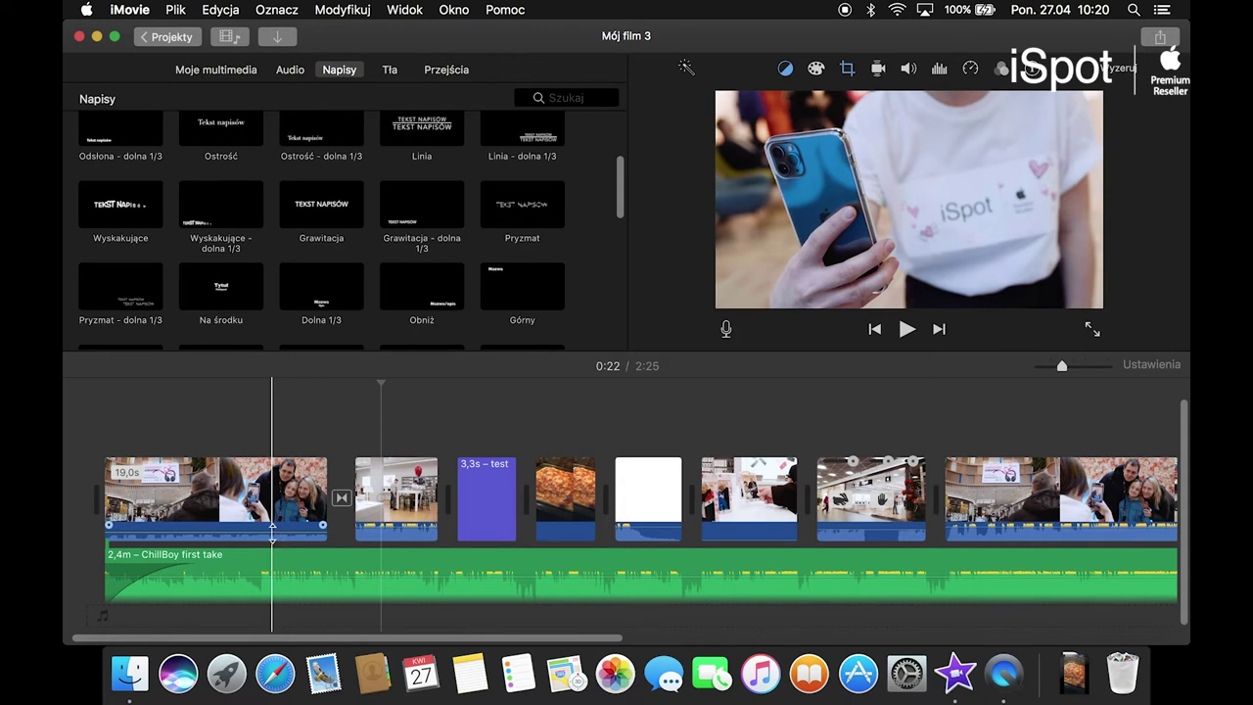
drag(272, 528, 268, 540)
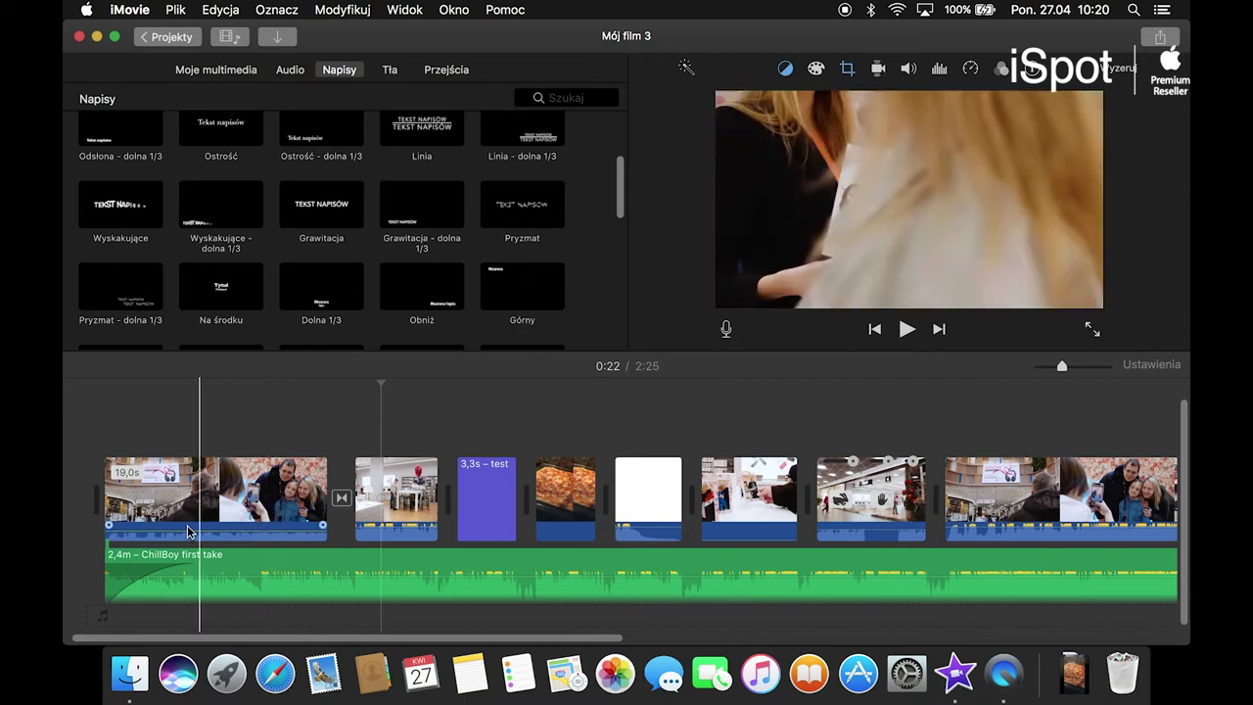
drag(110, 524, 142, 525)
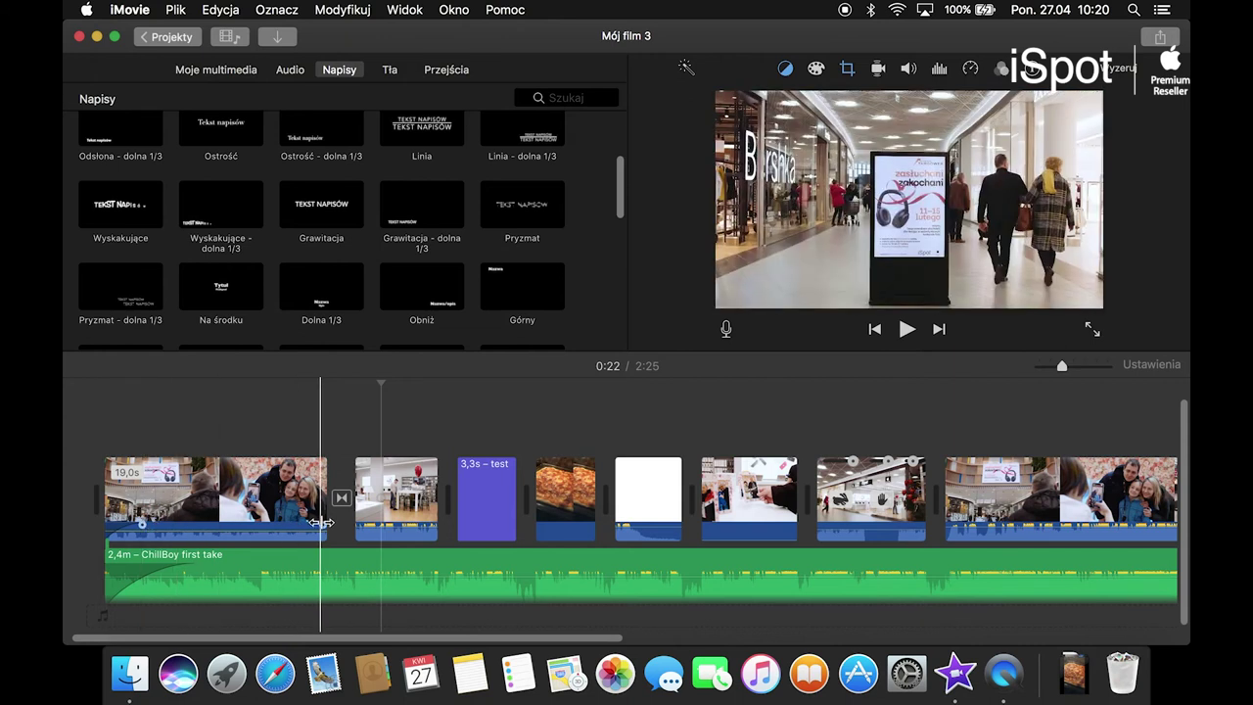
drag(321, 525, 279, 525)
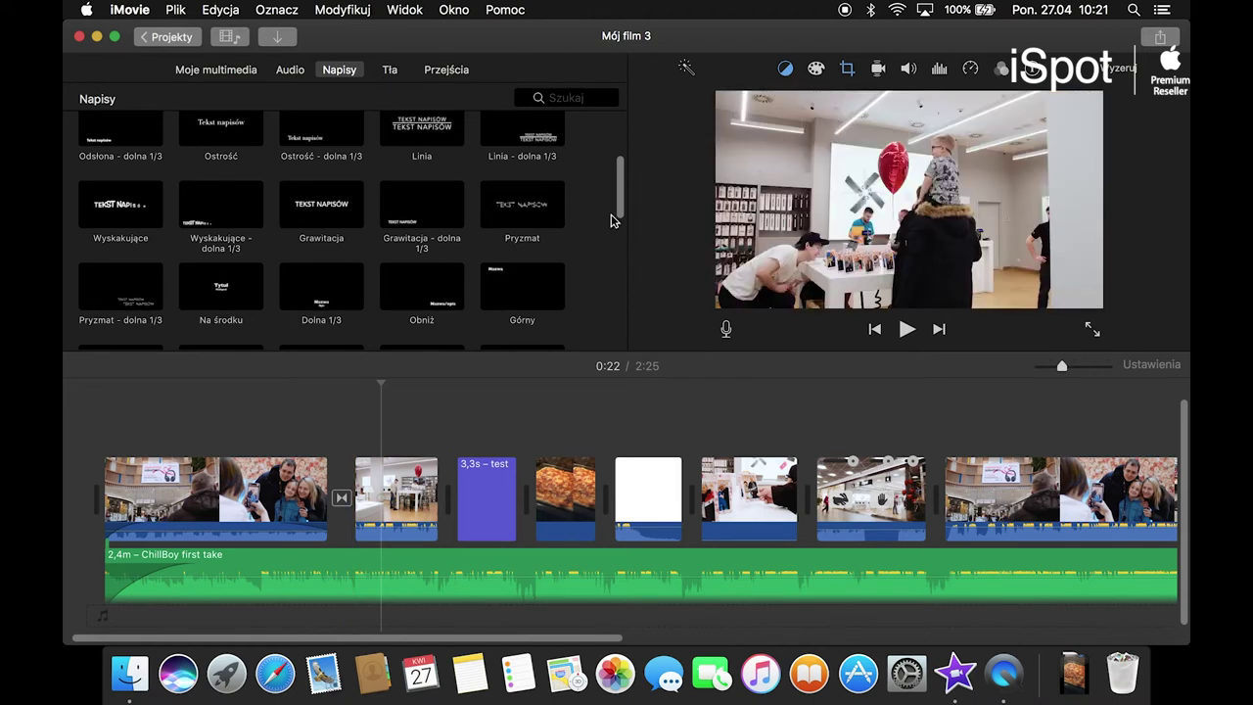
Step: Examine the end of the timeline, where the background music meets the last video clip, and the options offered for the music clip
scroll(619, 202, up, 5)
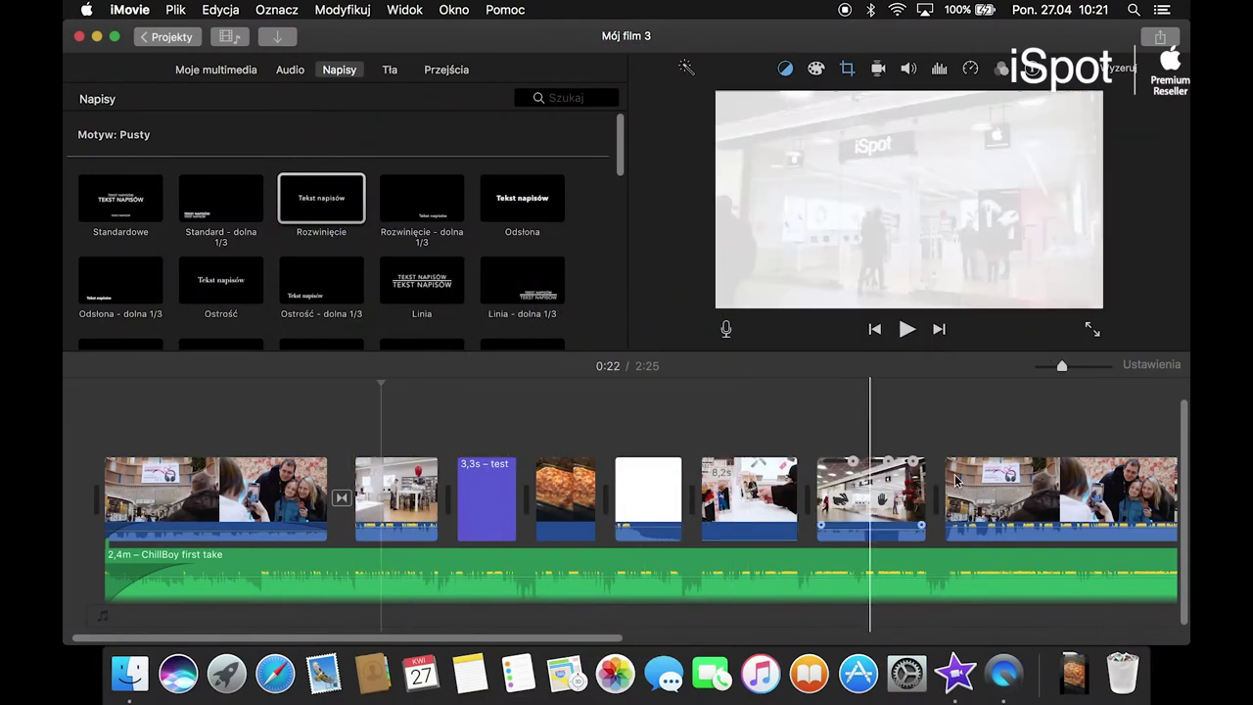
scroll(614, 454, right, 10)
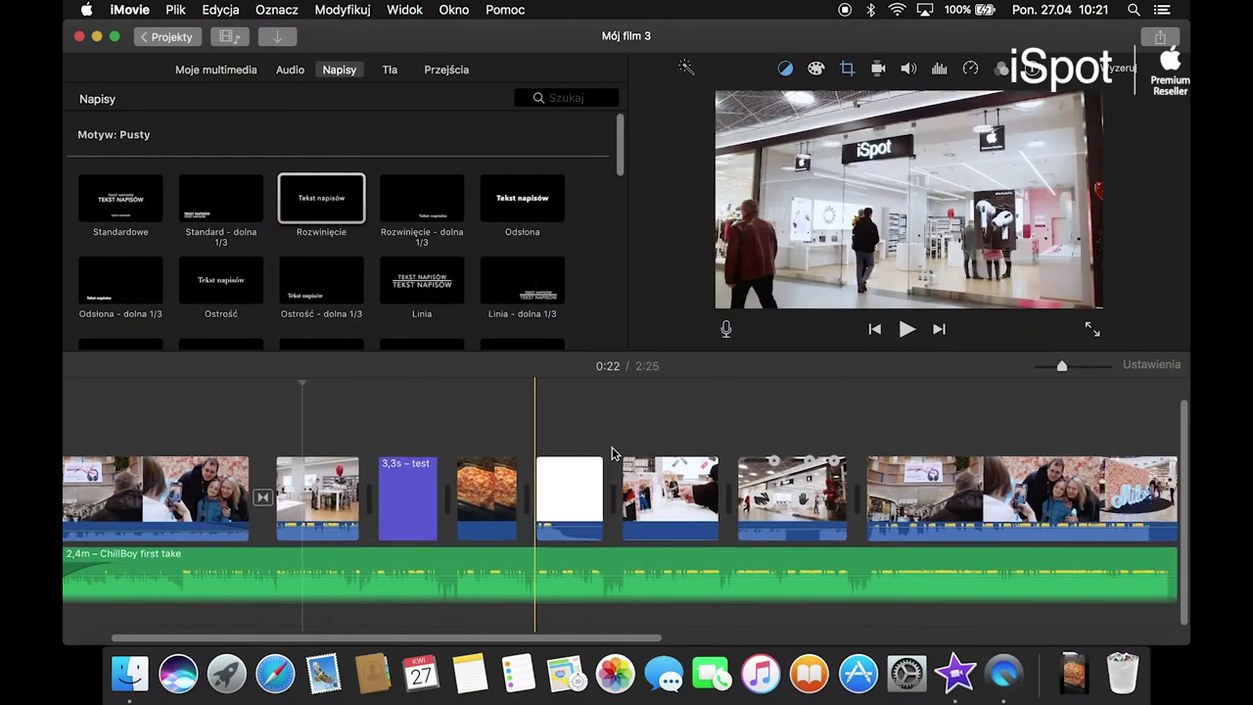
scroll(612, 448, right, 6)
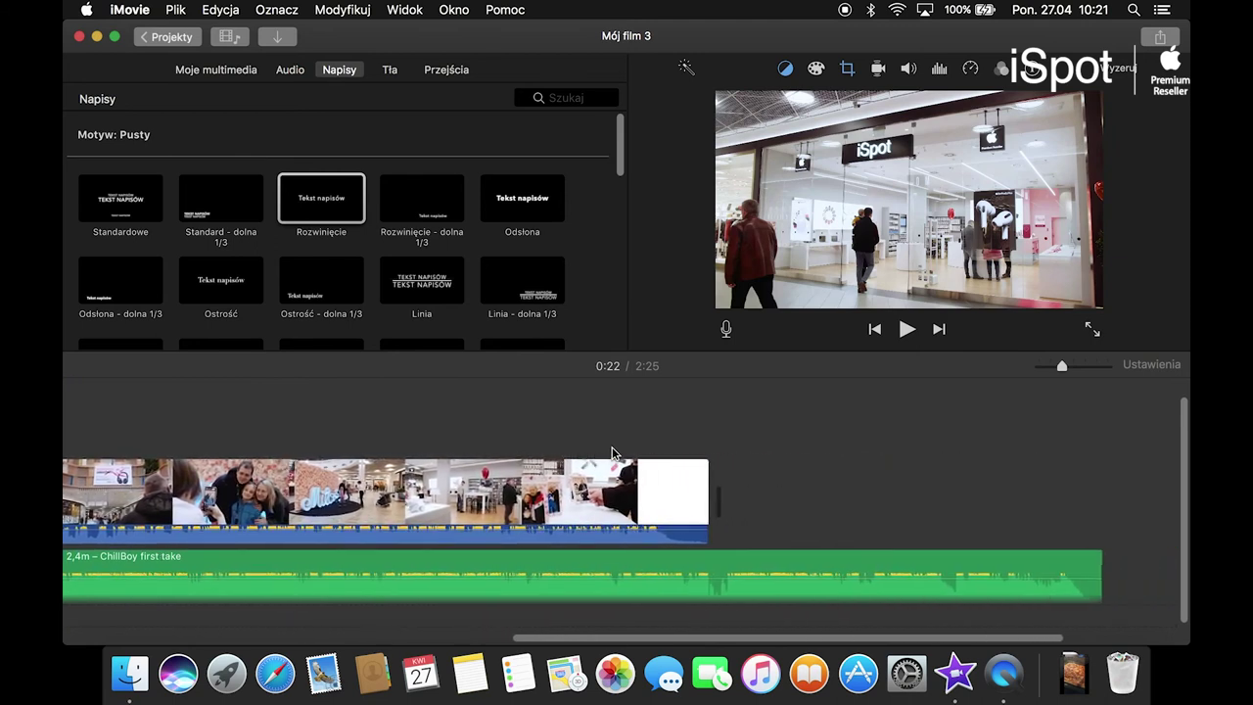
click(701, 566)
right_click(701, 566)
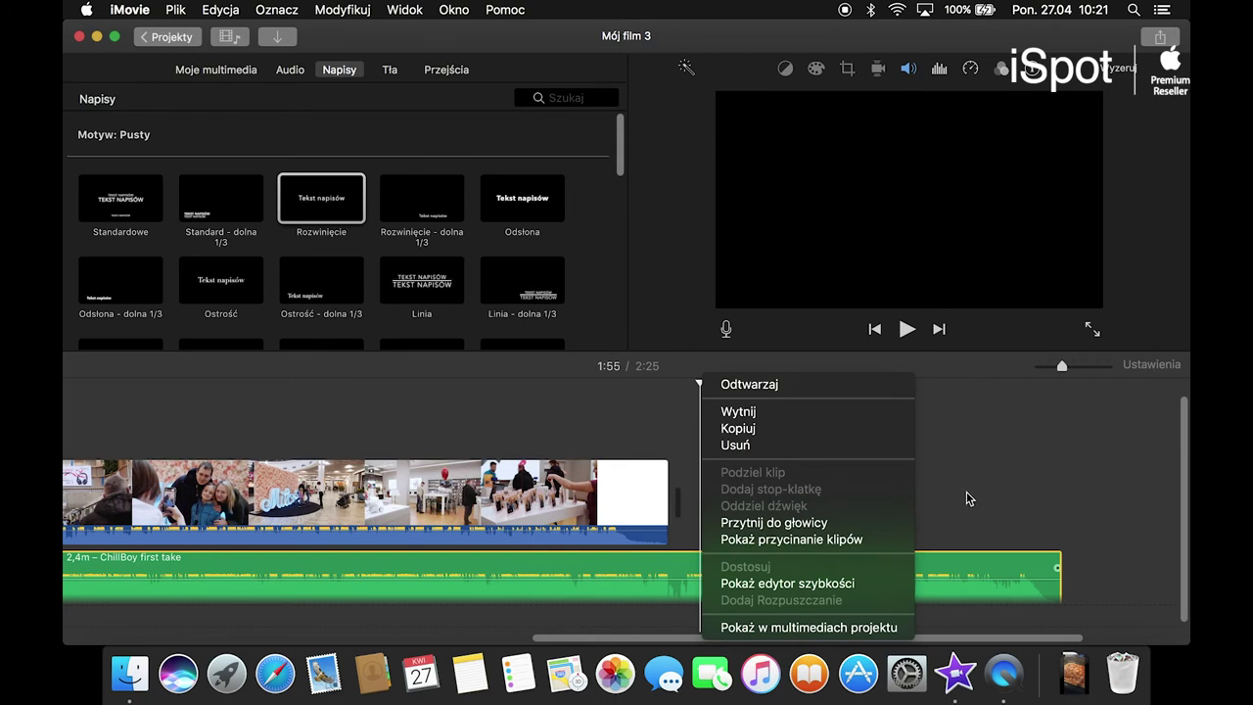
click(1071, 540)
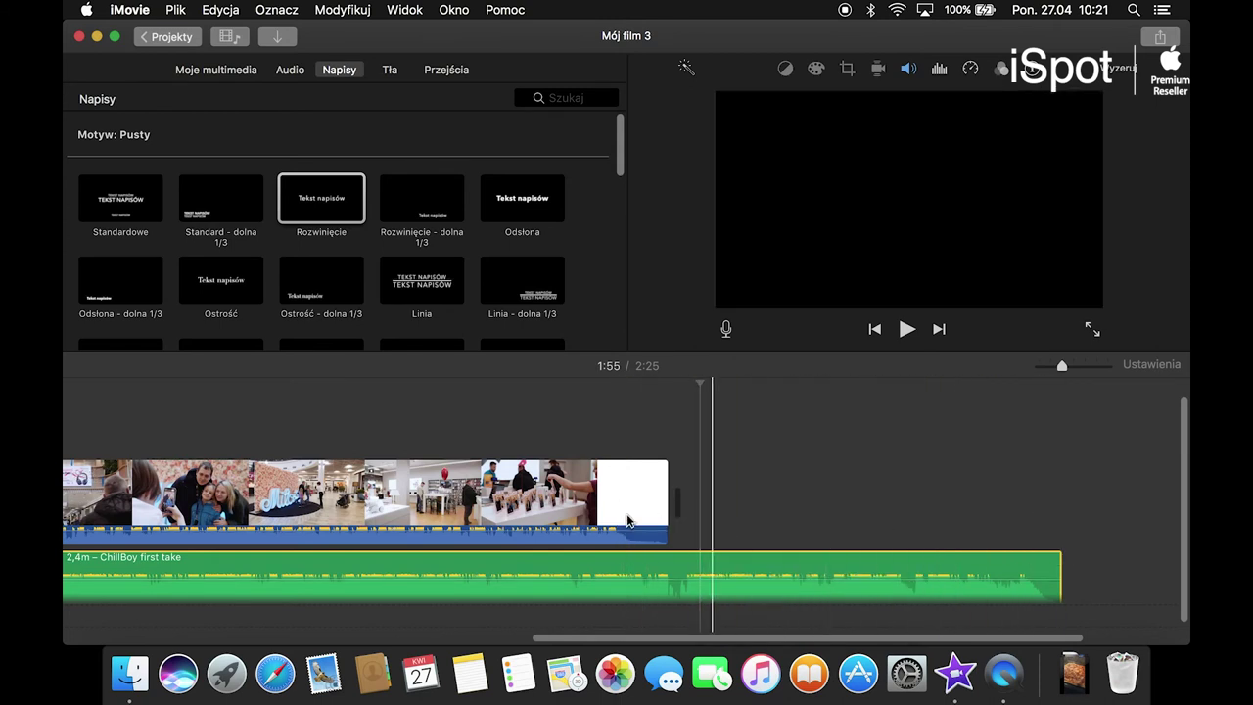
scroll(626, 521, right, 3)
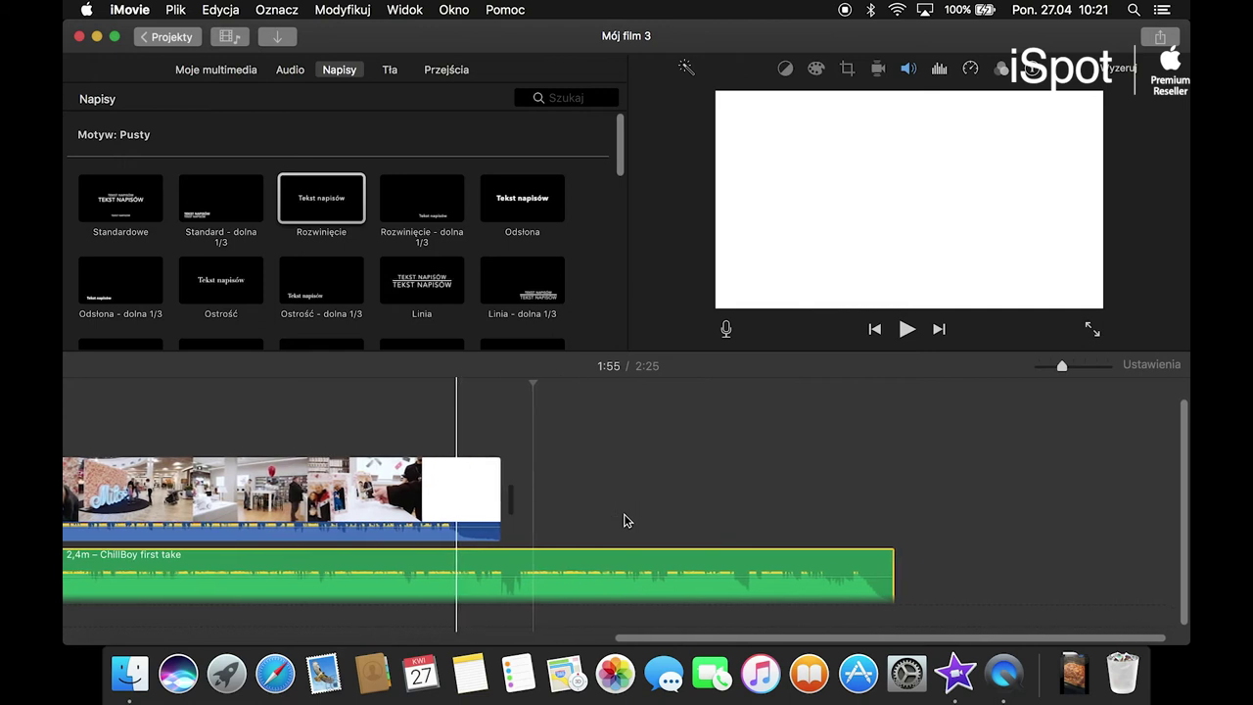
scroll(626, 521, left, 10)
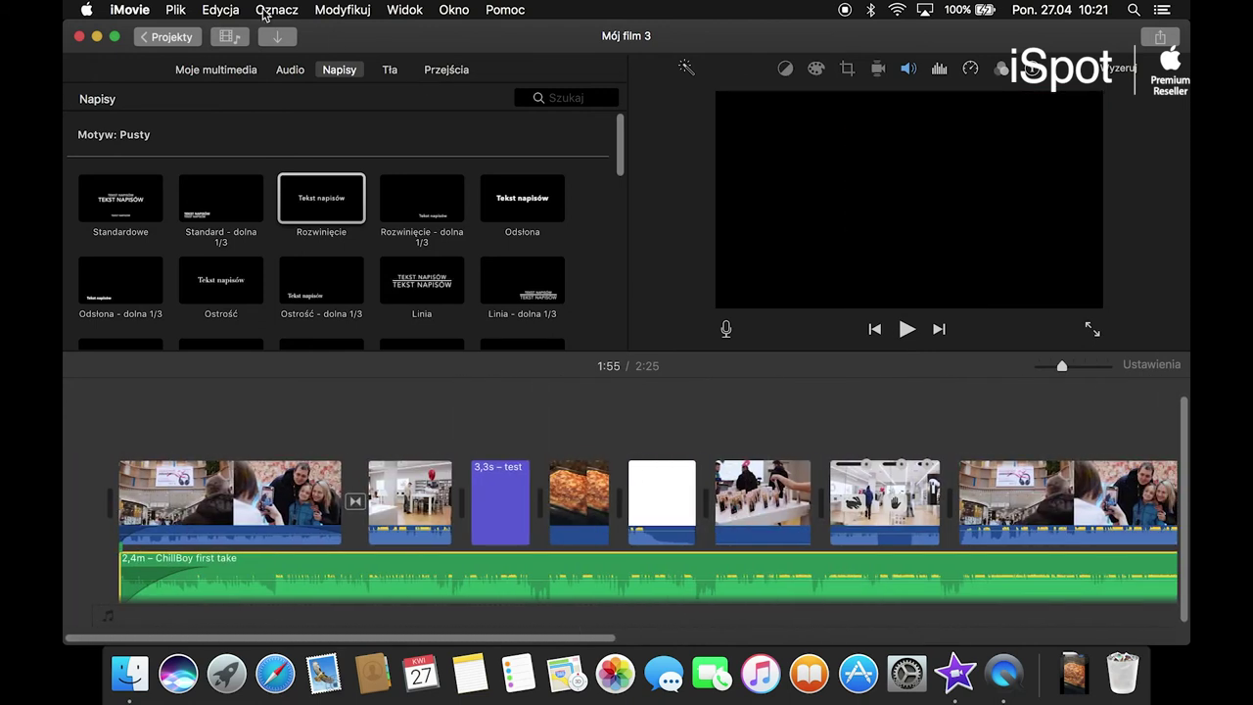
Step: Start exporting the project as a file and title the export "Testowy film"
click(176, 11)
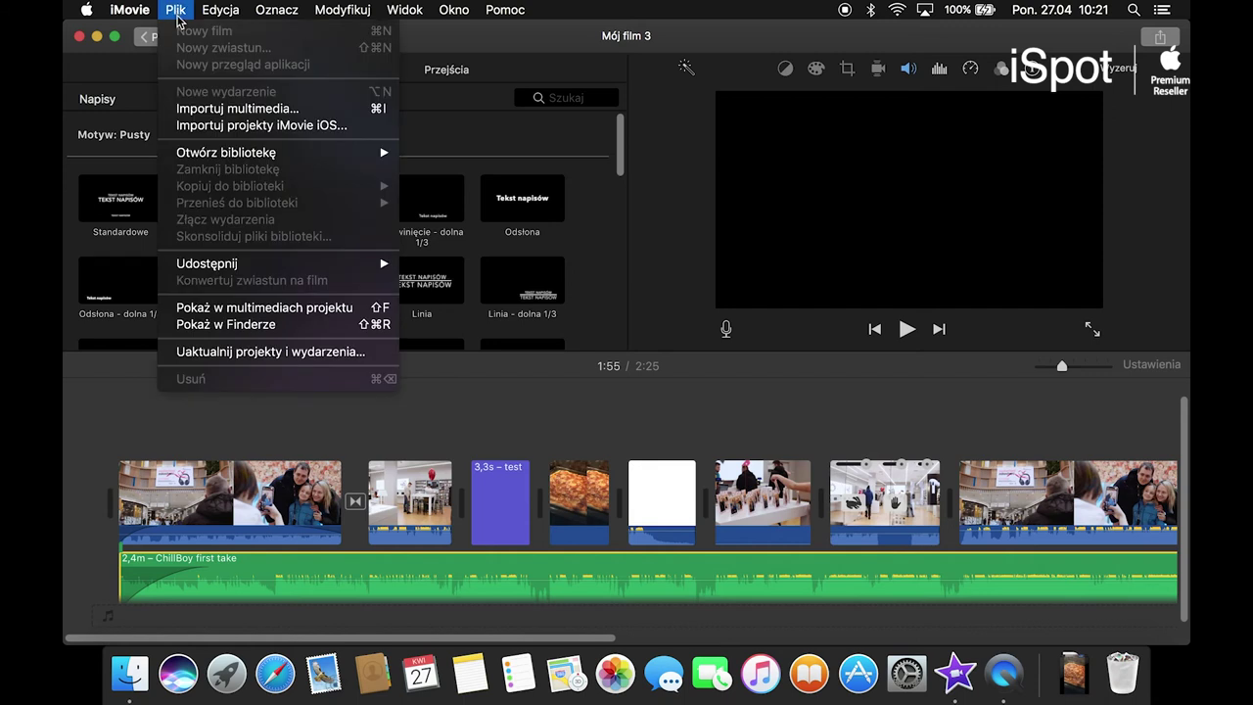
mouse_move(251, 264)
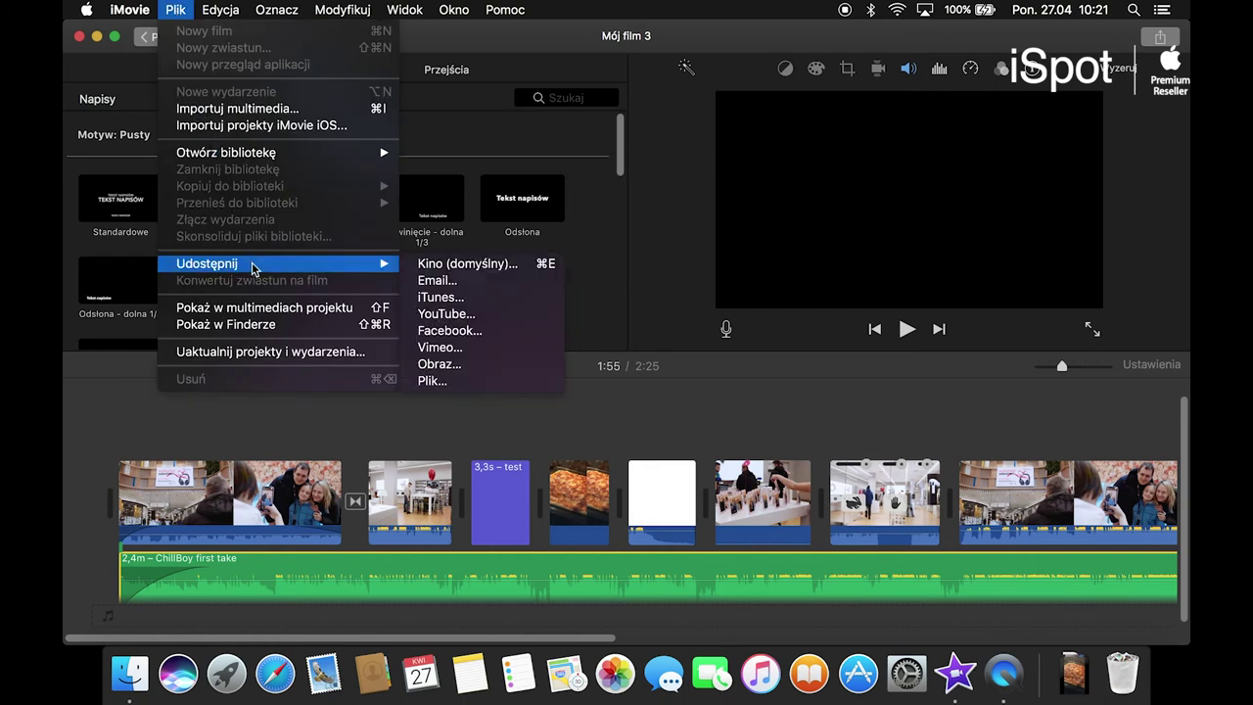
click(460, 381)
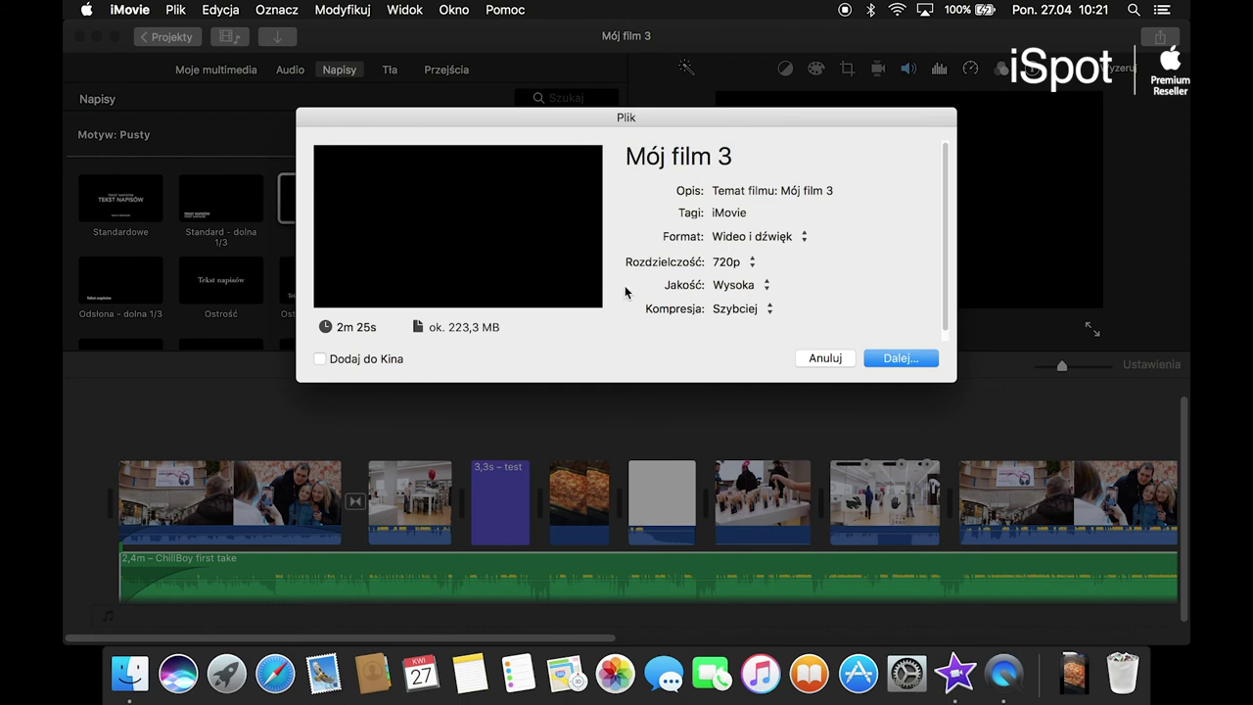
drag(756, 149, 582, 159)
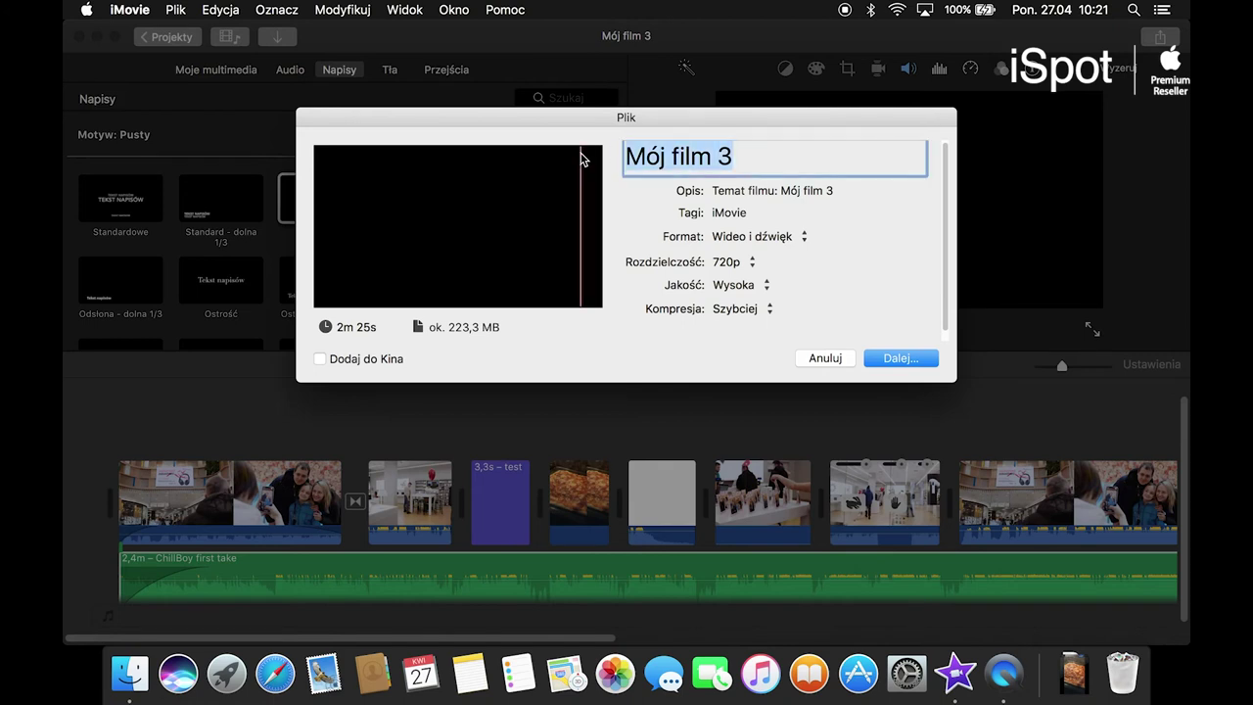
text(Testowy film)
Step: Clear the description and the tags in the file export settings
key(Tab)
key(BackSpace)
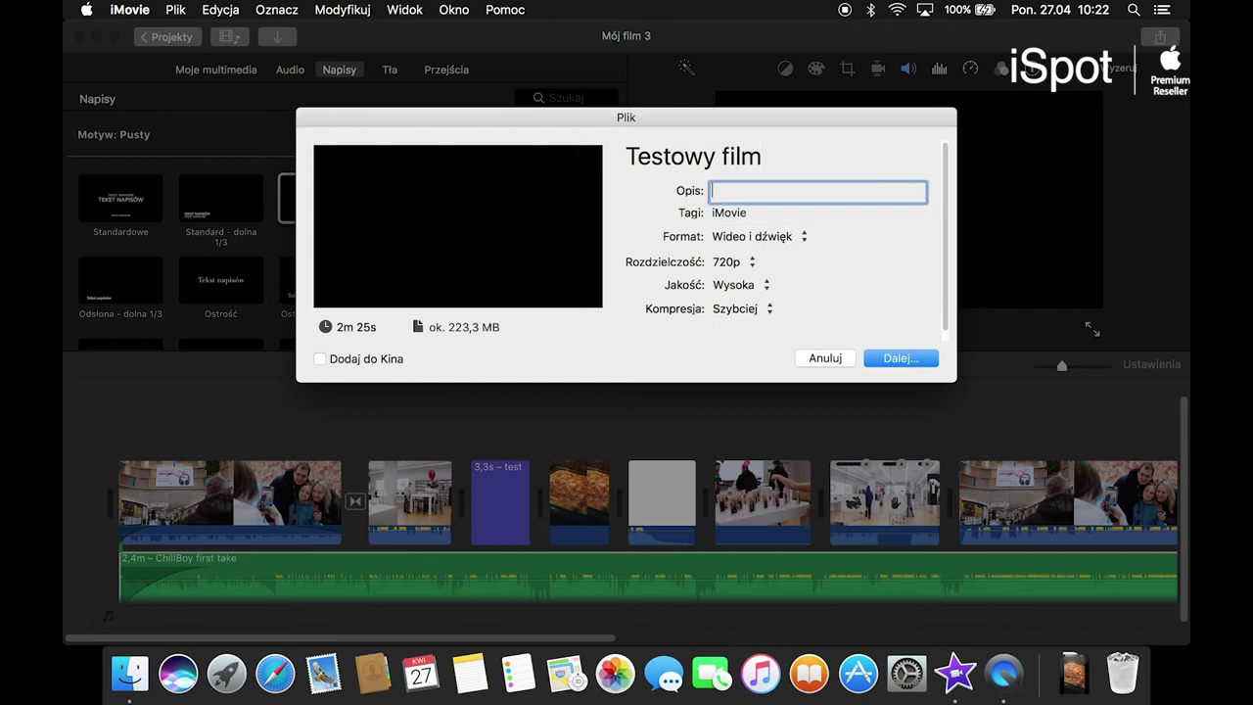
key(Tab)
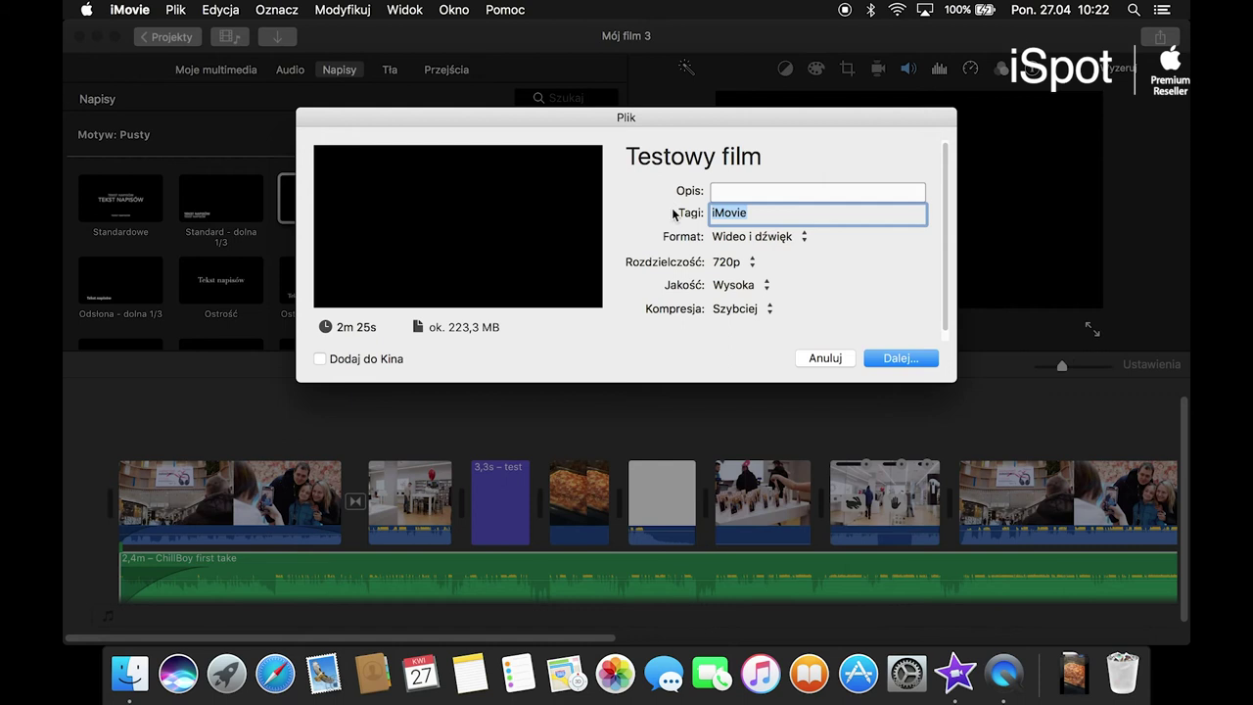
key(BackSpace)
Step: Keep the export format as Wideo i dźwięk and set the resolution to 1080p
click(795, 241)
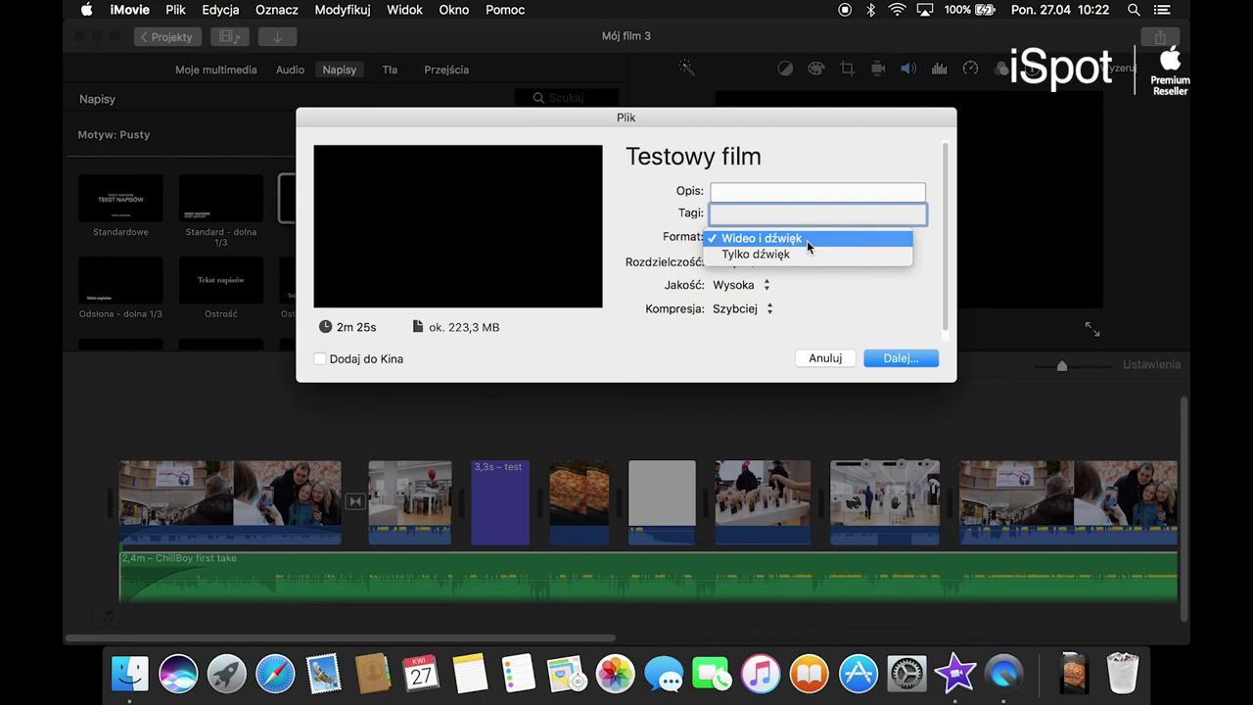
click(809, 242)
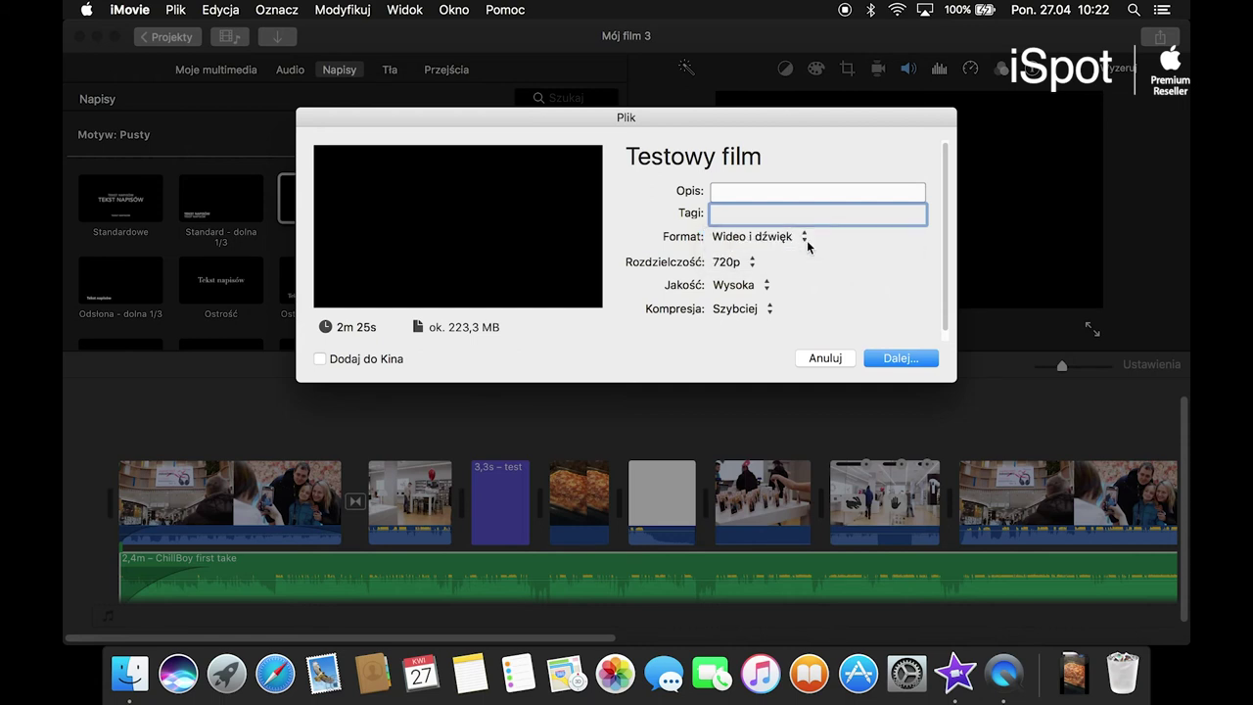
click(744, 263)
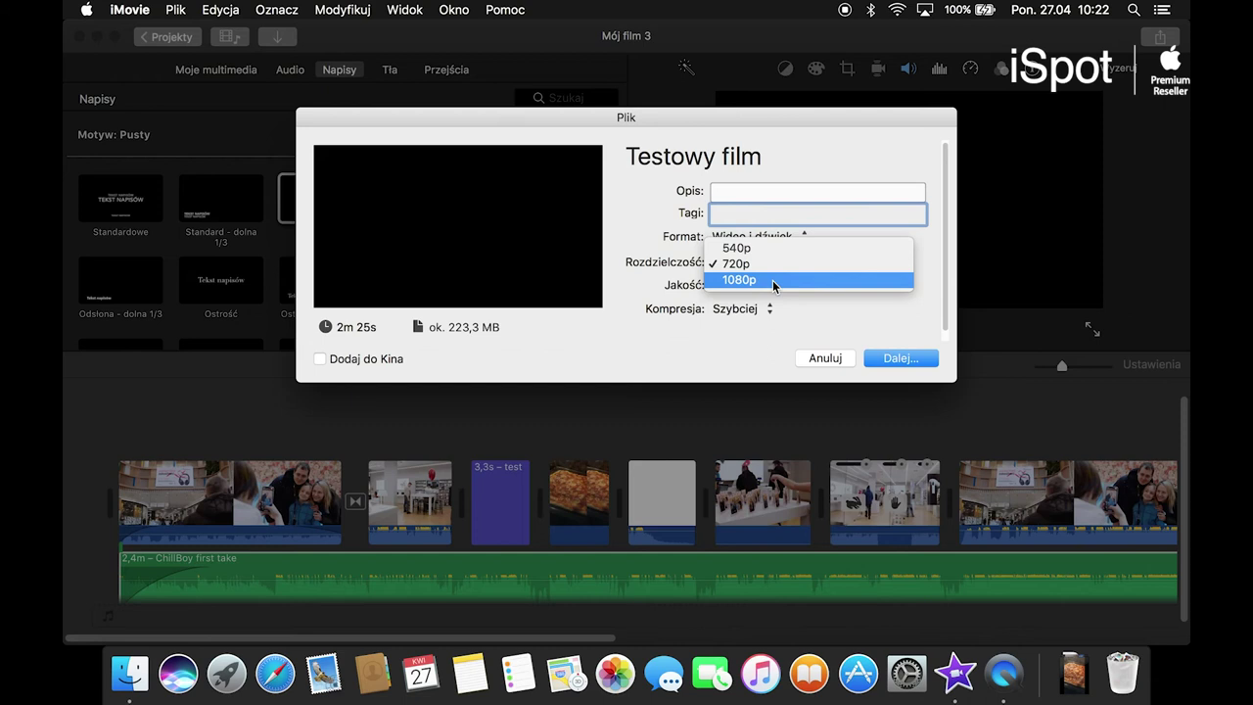
click(772, 280)
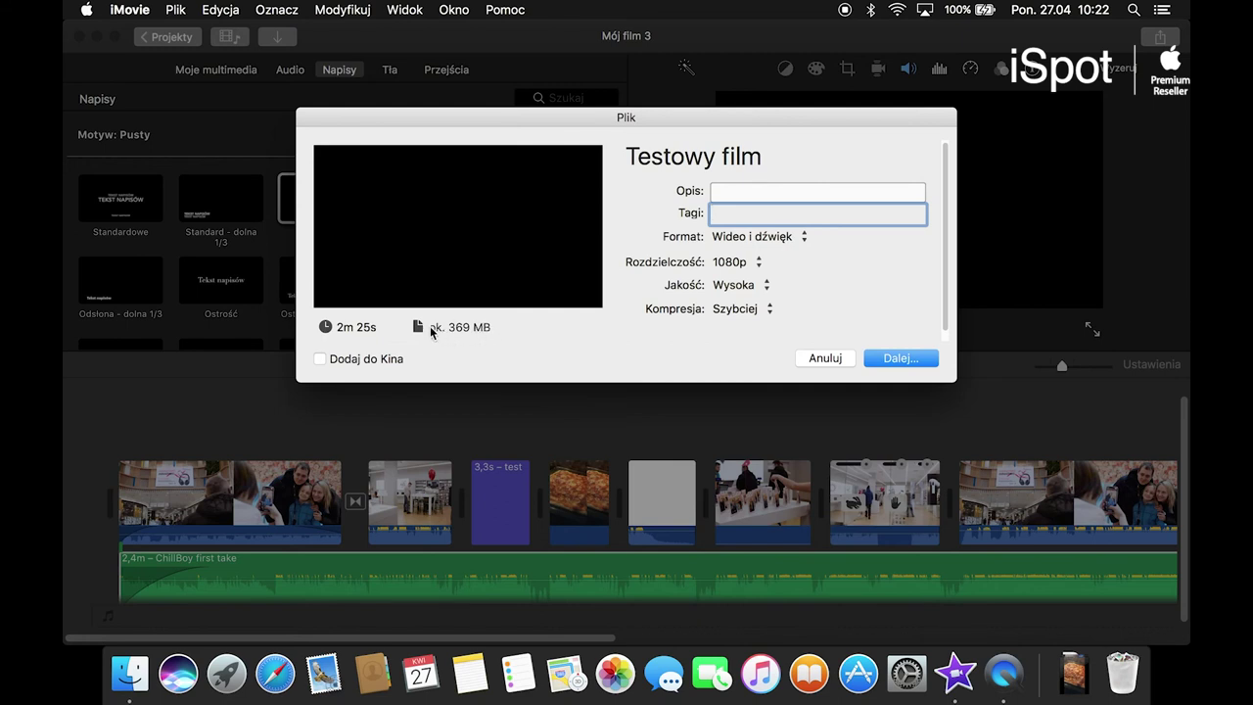
Step: Keep the export quality at Wysoka and set the compression to Lepsza jakość
click(760, 285)
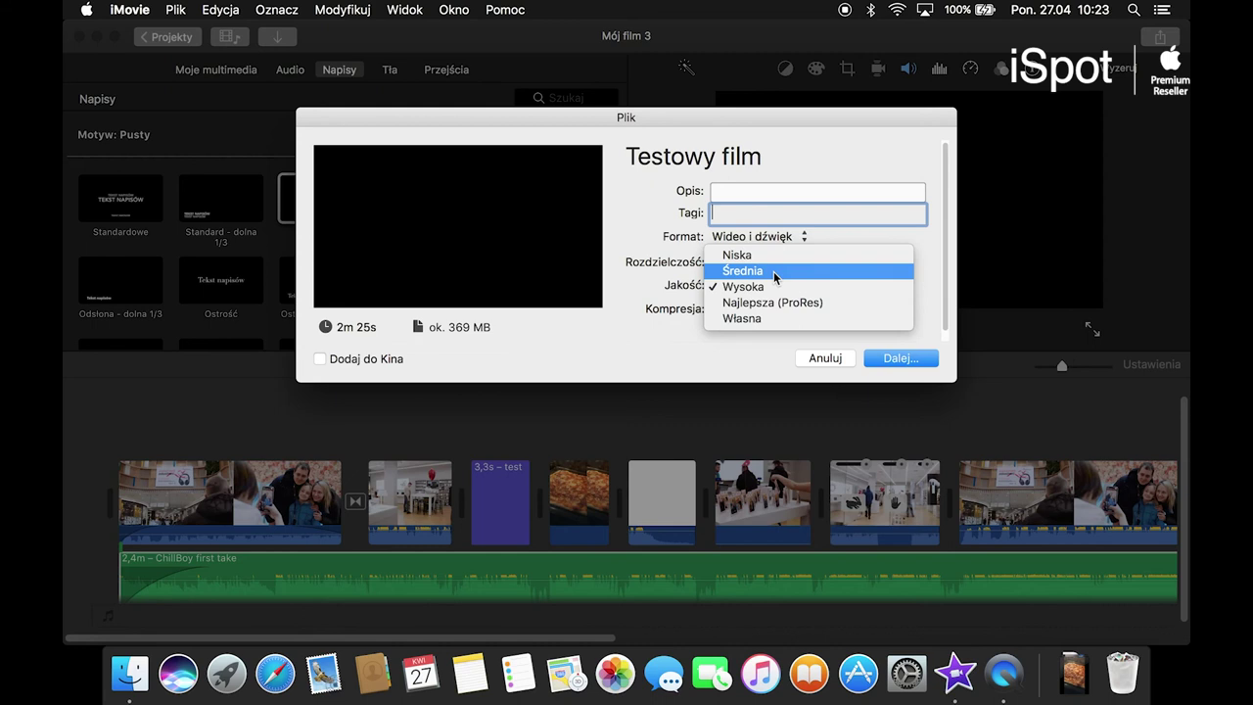
click(770, 287)
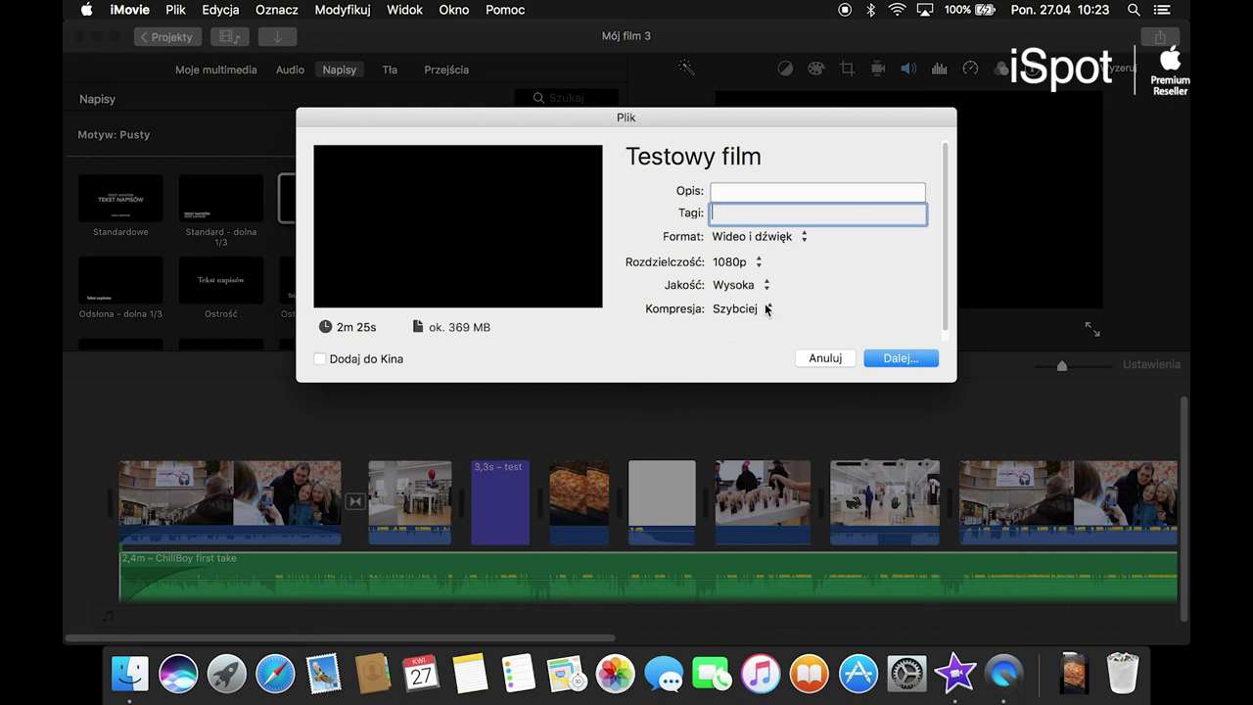
click(768, 309)
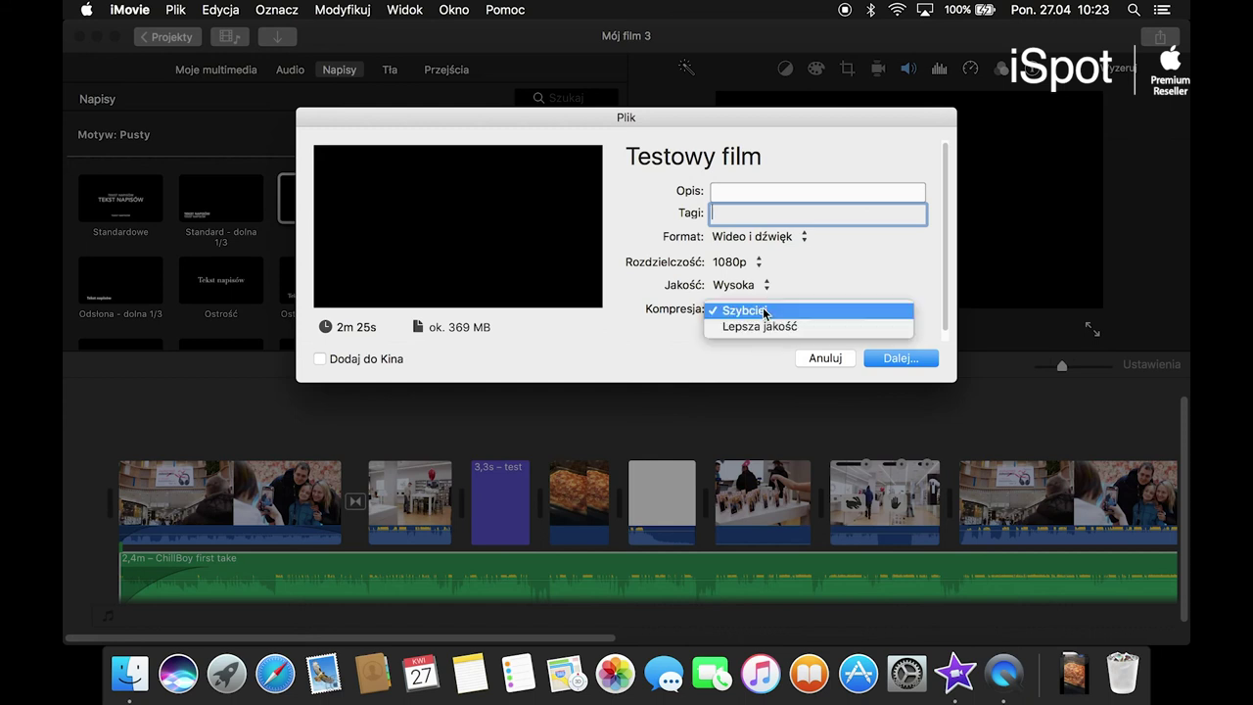
click(760, 328)
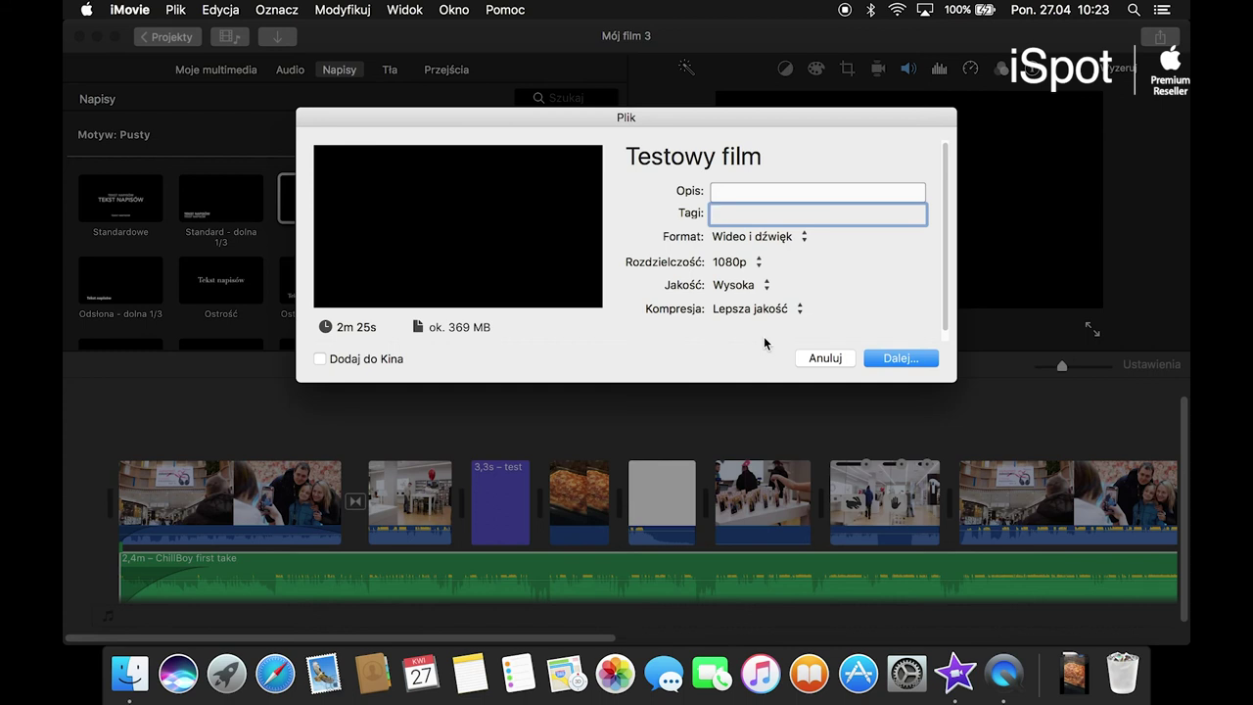
Step: Save the exported movie as Testowy film in the Biurko folder and check the export progress
click(898, 360)
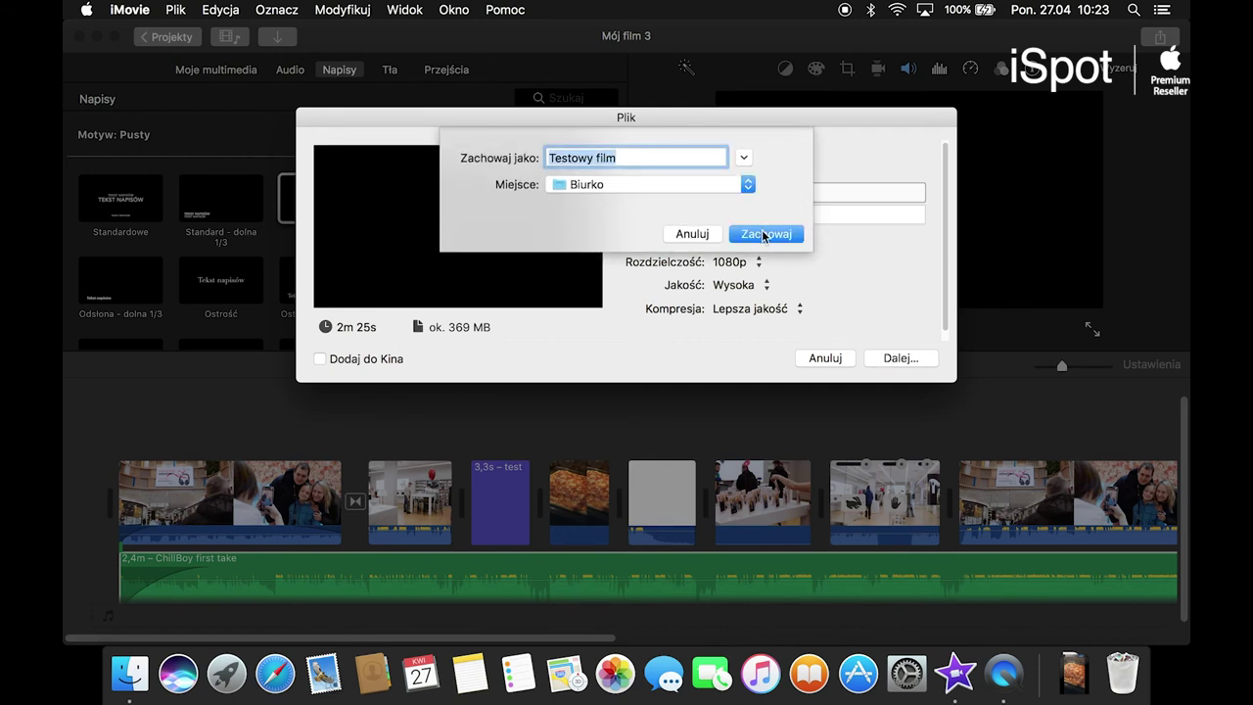
click(765, 235)
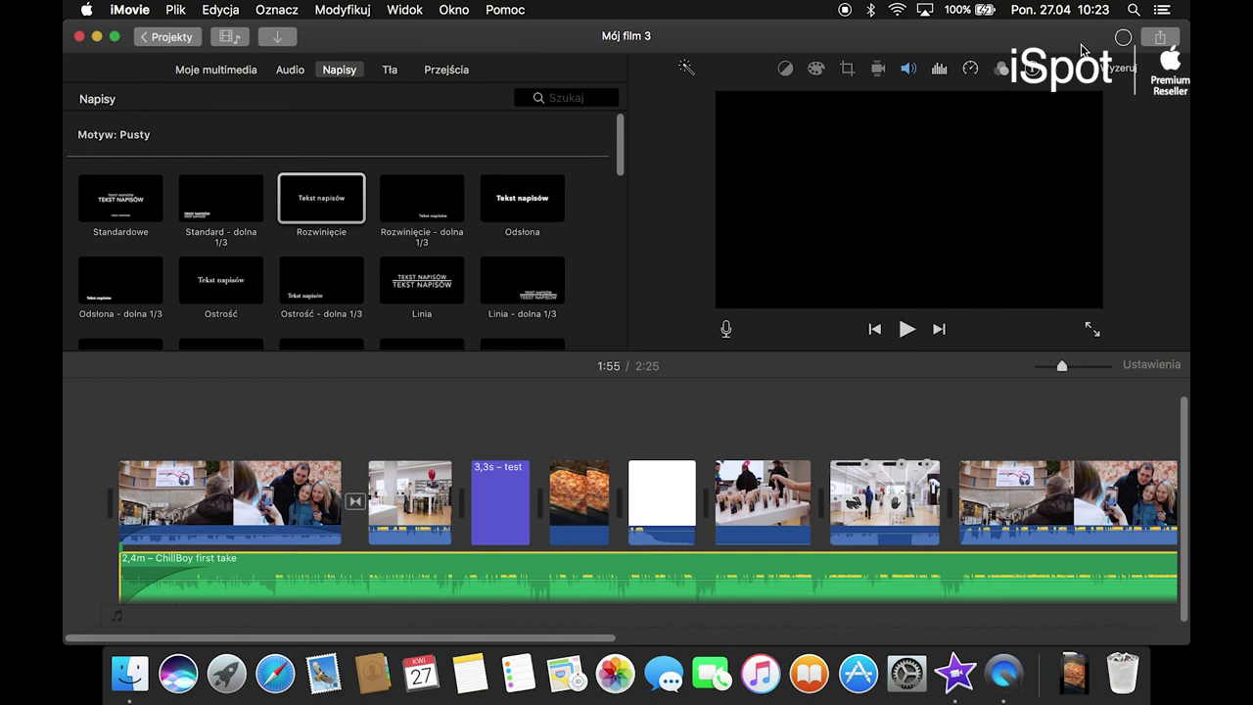
mouse_move(1121, 43)
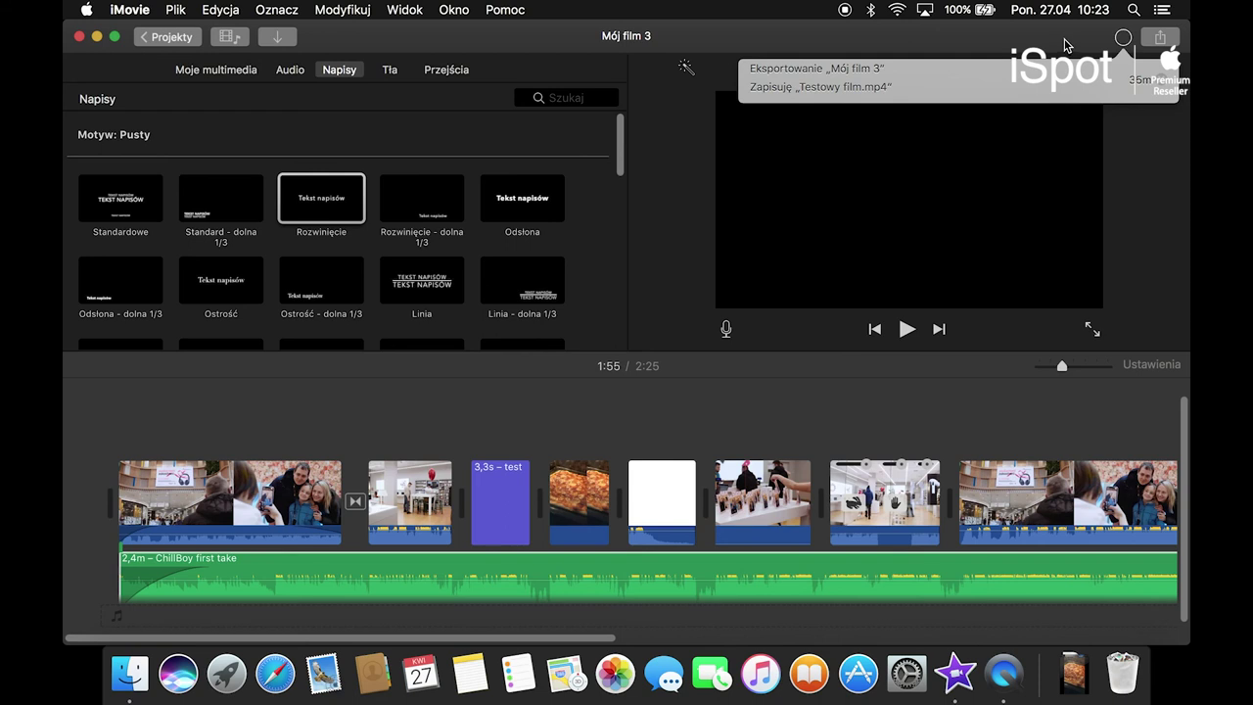
click(1066, 45)
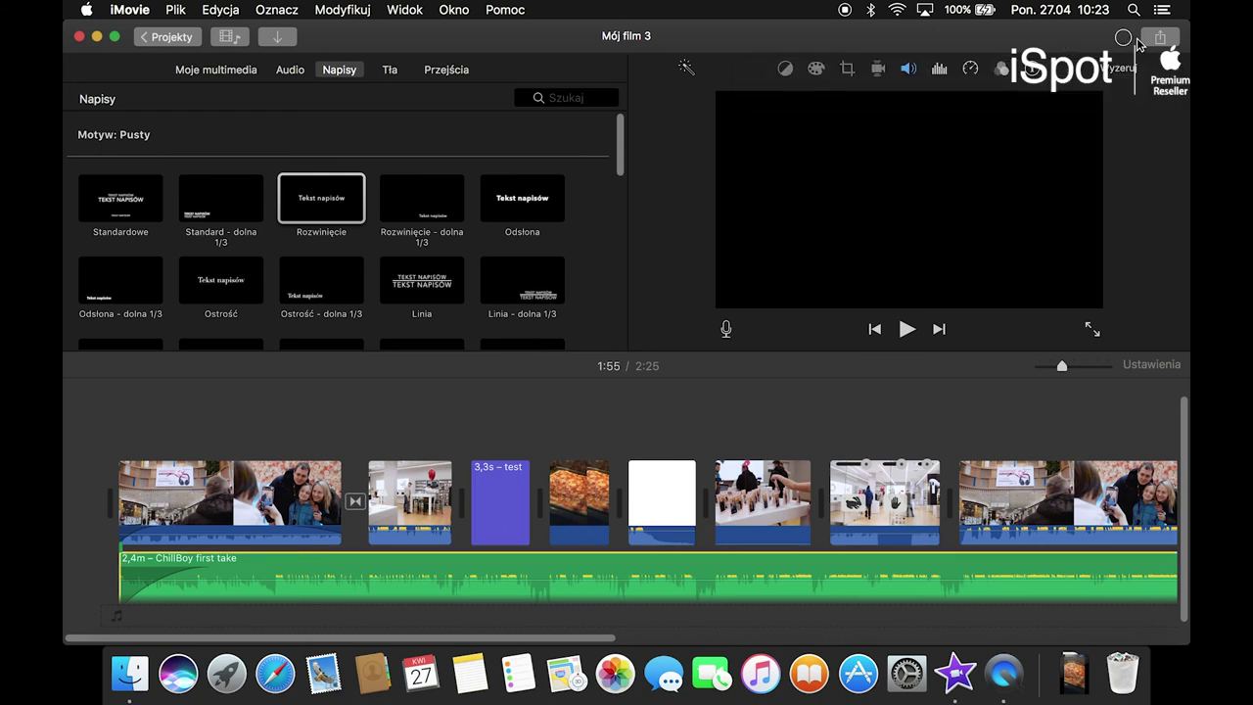